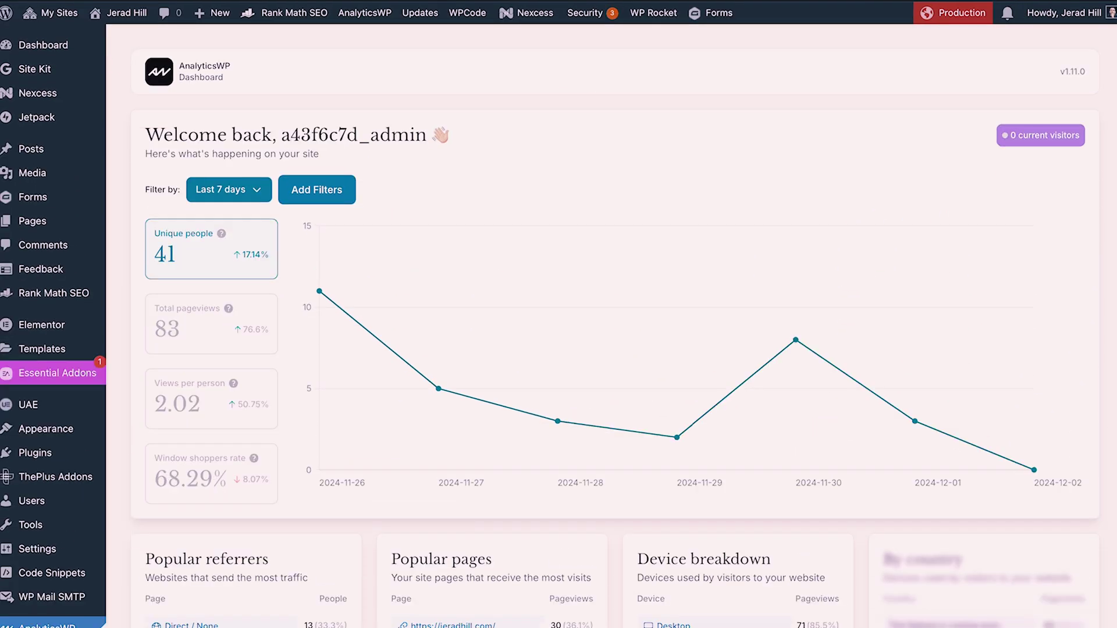
pyautogui.scroll(-5, 459, 377)
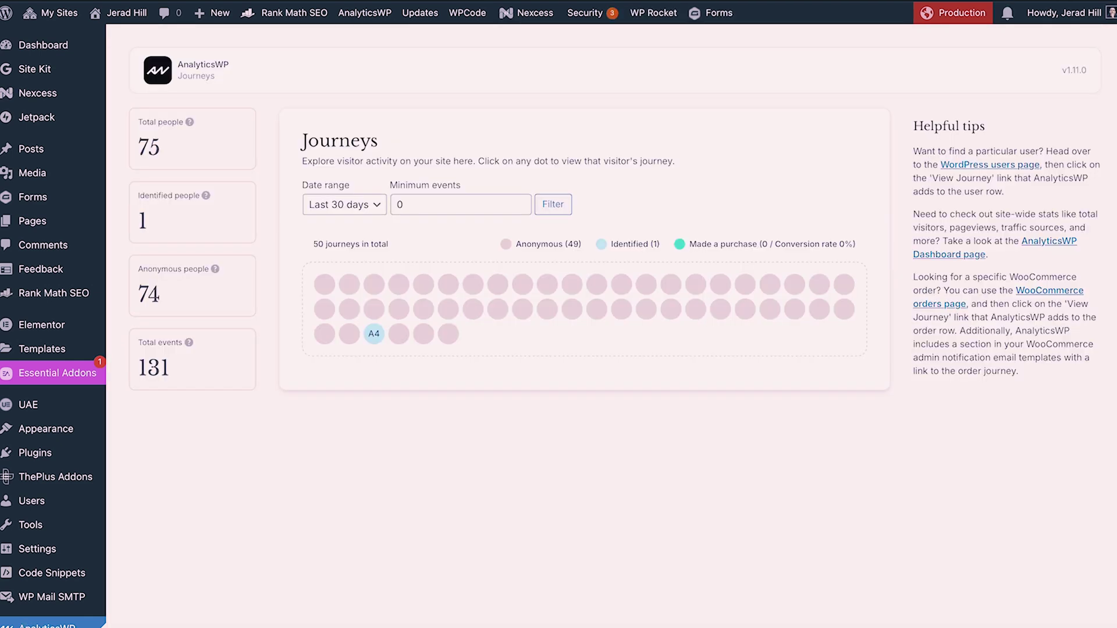
# Open the identified user's A4 journey with its 28 tracked events
pyautogui.moveTo(374, 336)
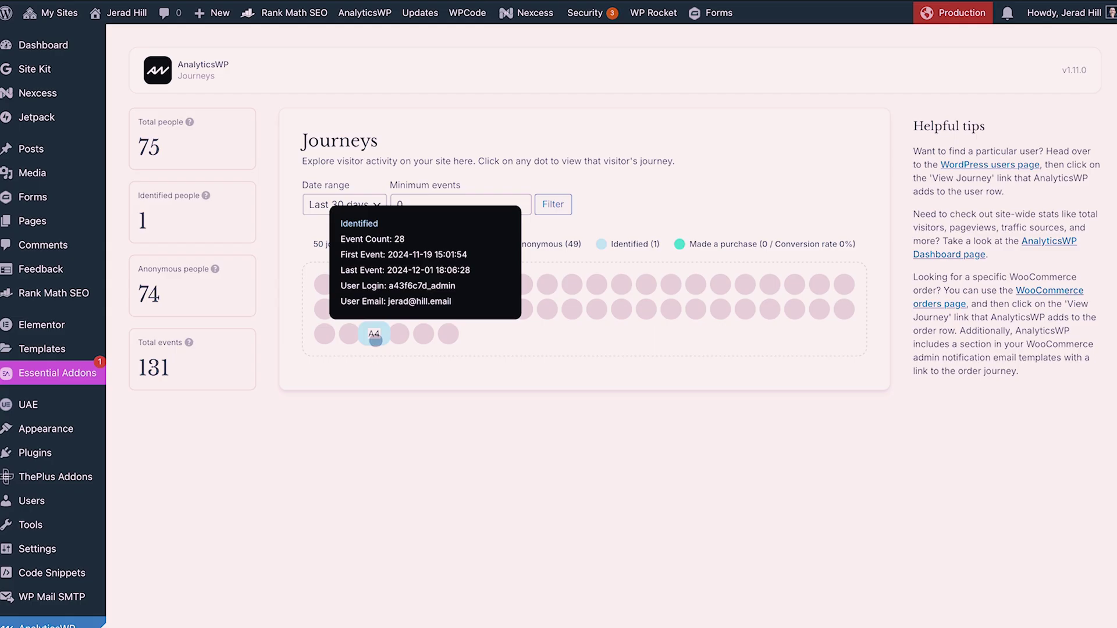
pyautogui.click(375, 339)
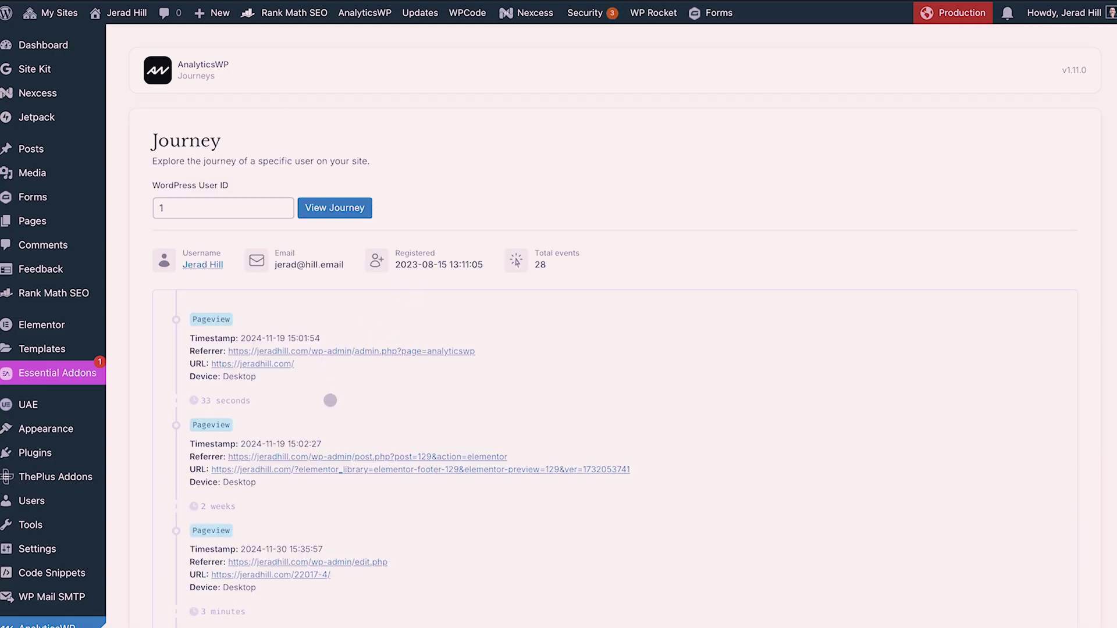
# Scroll through the identified user's 28-event pageview timeline of timestamps, referrers and URLs
pyautogui.scroll(-2, 331, 400)
pyautogui.scroll(-3, 331, 401)
pyautogui.scroll(5, 331, 400)
pyautogui.scroll(-1, 331, 400)
pyautogui.scroll(-2, 330, 400)
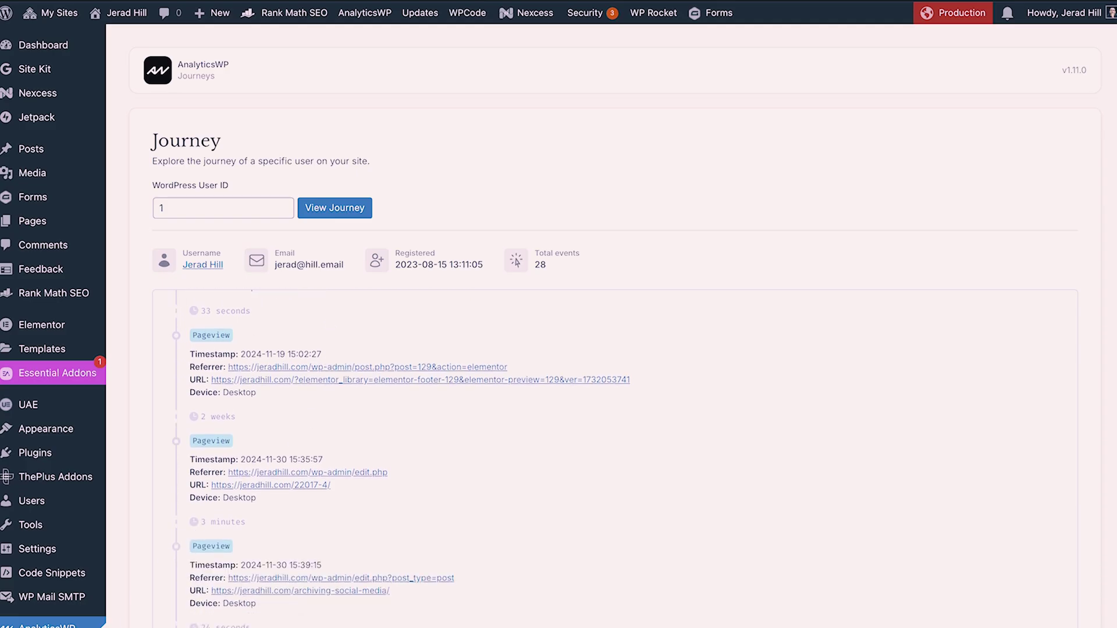
pyautogui.scroll(-2, 398, 442)
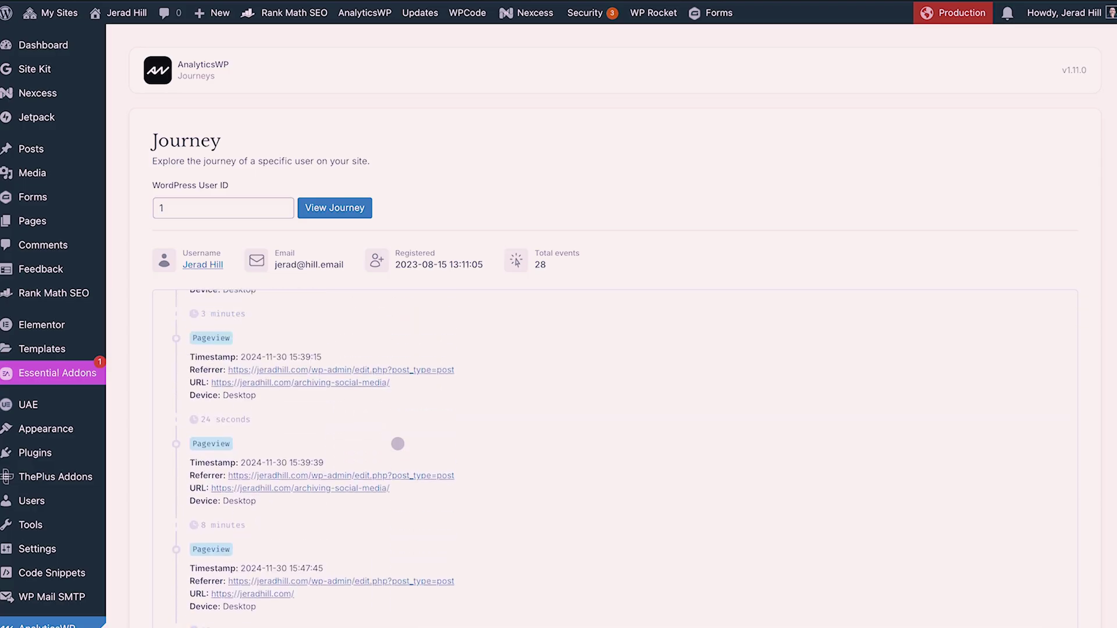
pyautogui.scroll(3, 397, 444)
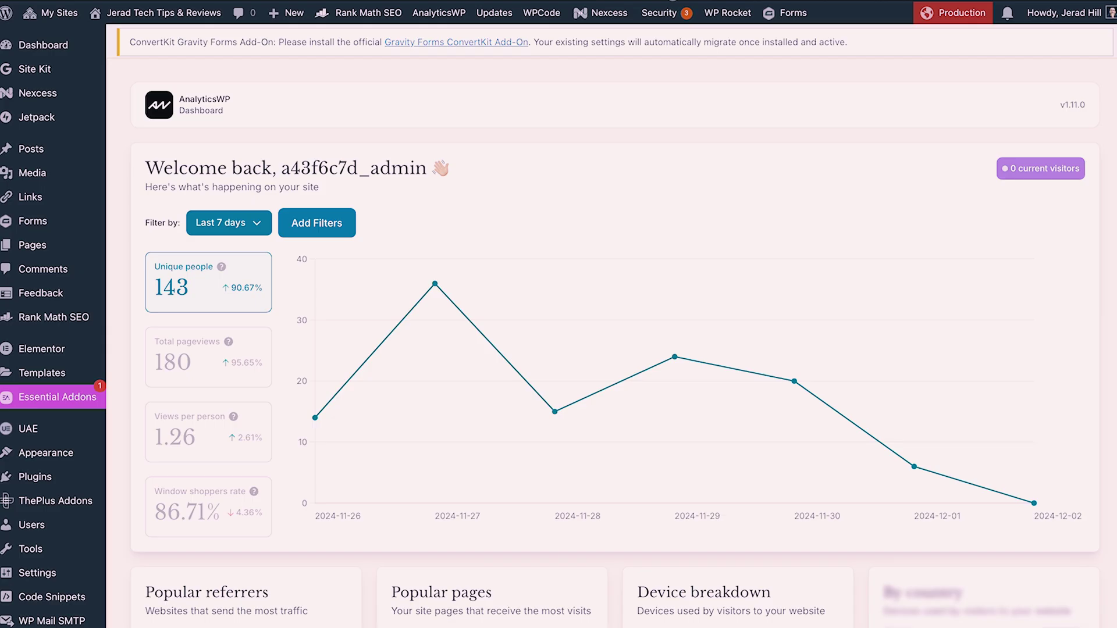
# Read the journey dot tooltips and open an anonymous visitor's single Google-referred pageview
pyautogui.scroll(-3, 597, 123)
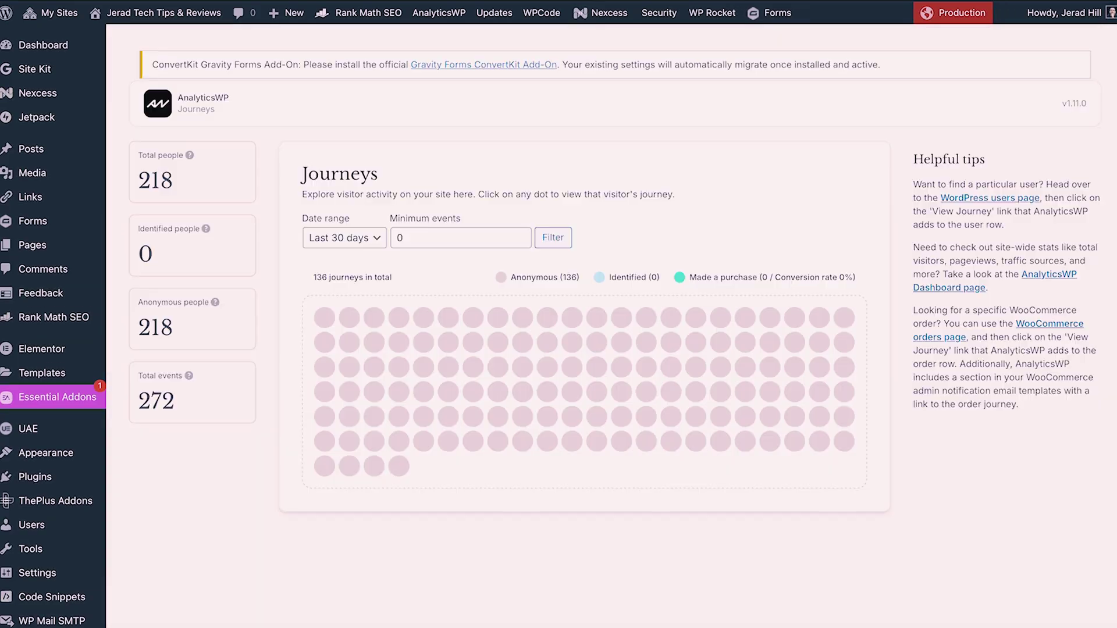
pyautogui.moveTo(326, 317)
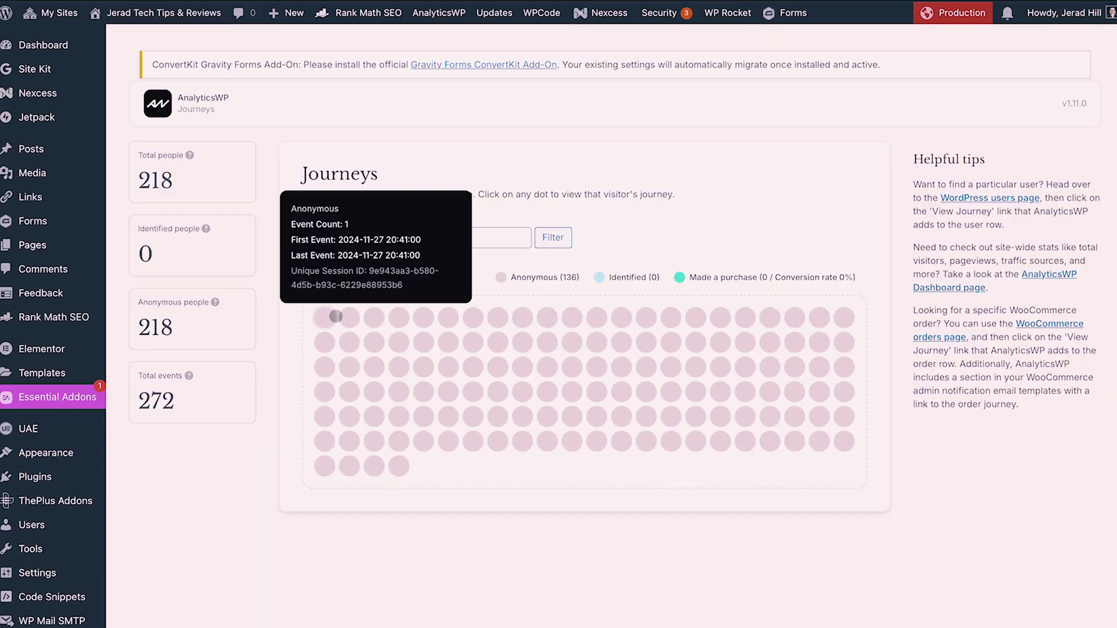
pyautogui.moveTo(392, 318)
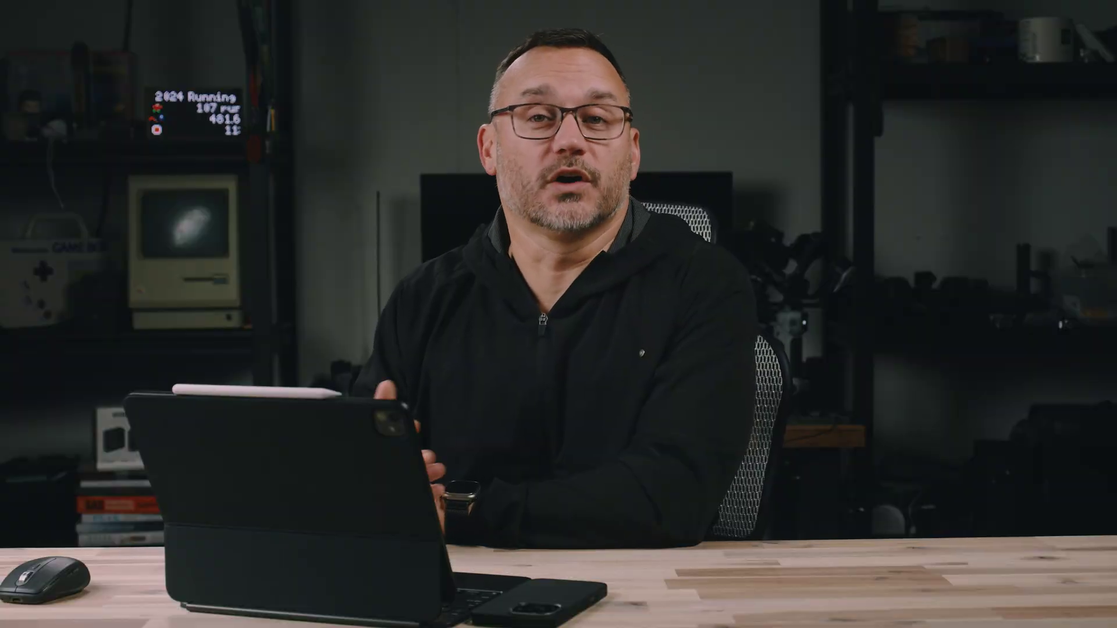
pyautogui.moveTo(491, 366)
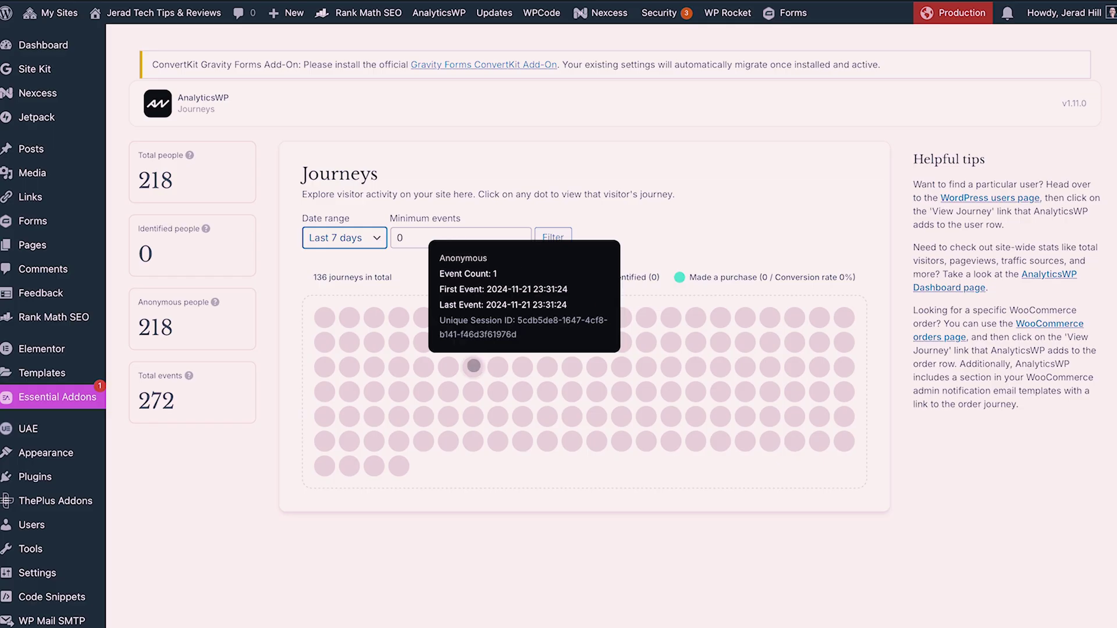
pyautogui.click(452, 370)
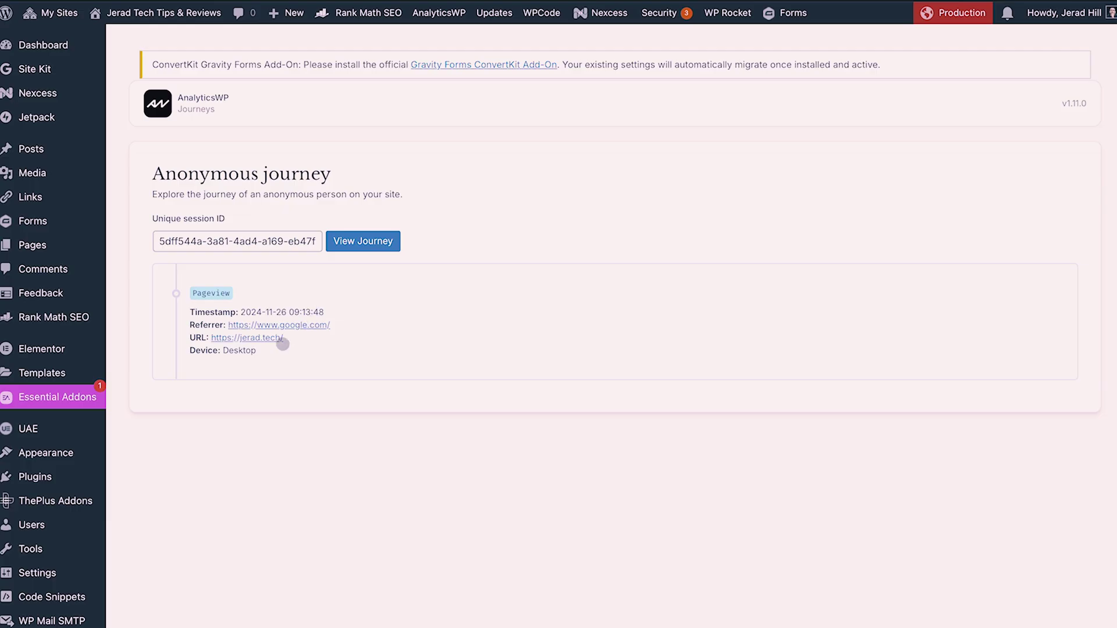
pyautogui.scroll(-1, 294, 322)
pyautogui.scroll(1, 294, 321)
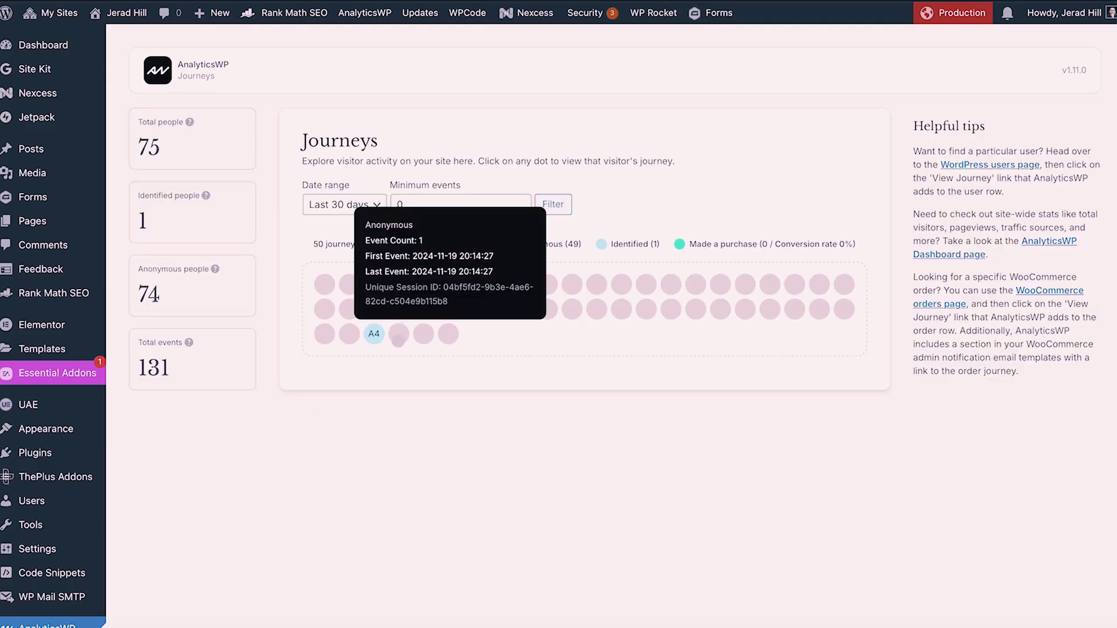
# Open the Event Count 4 anonymous journey covering the home, contact and about pages
pyautogui.moveTo(373, 329)
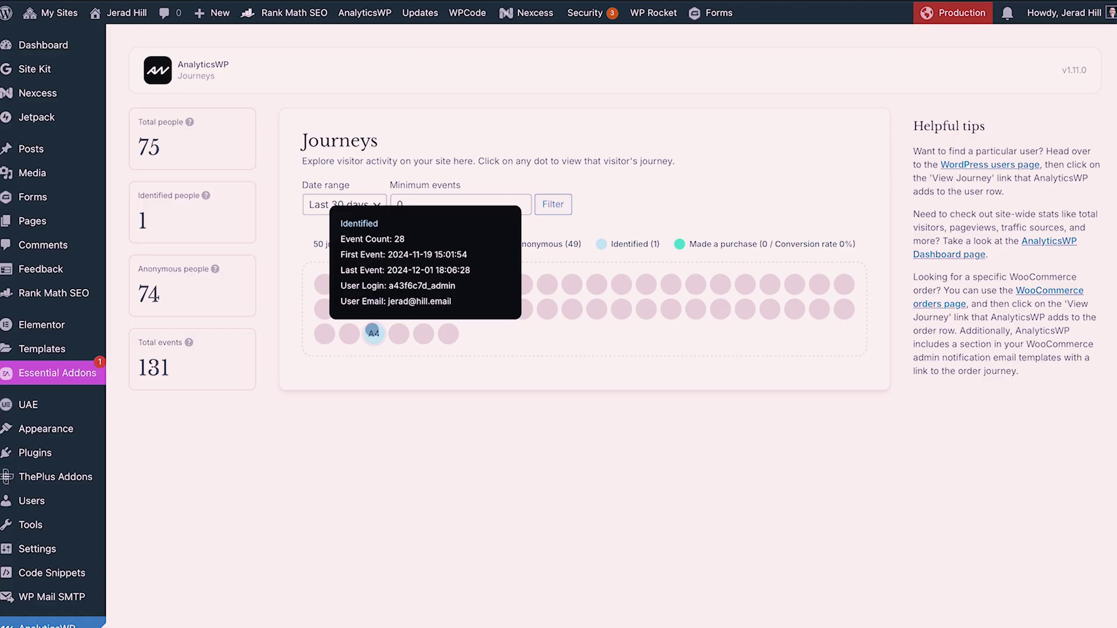
pyautogui.moveTo(531, 289)
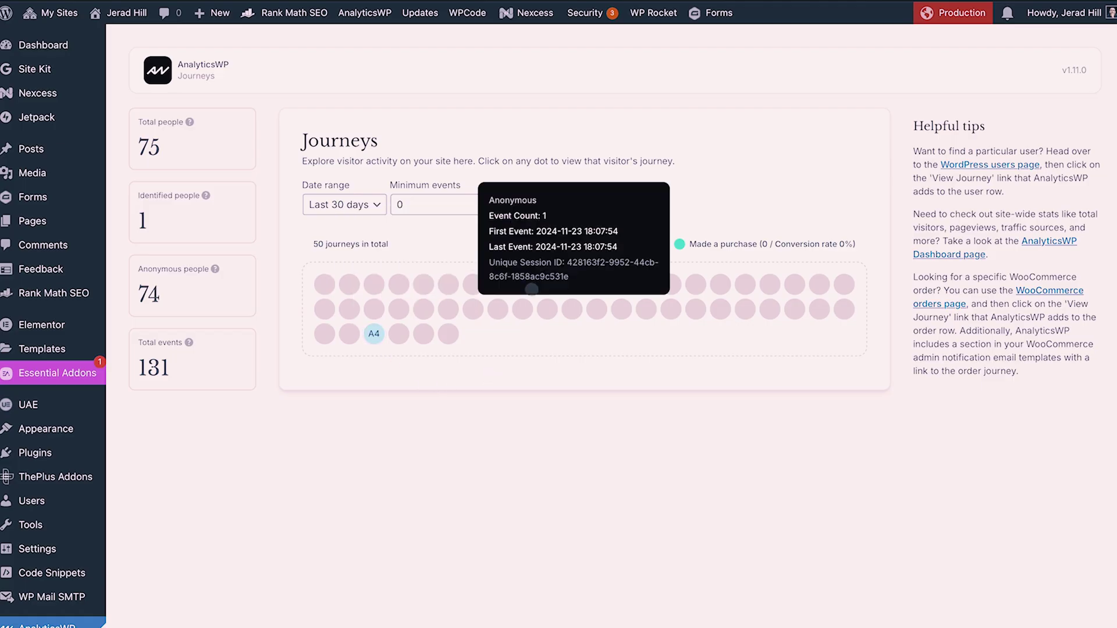
pyautogui.moveTo(496, 278)
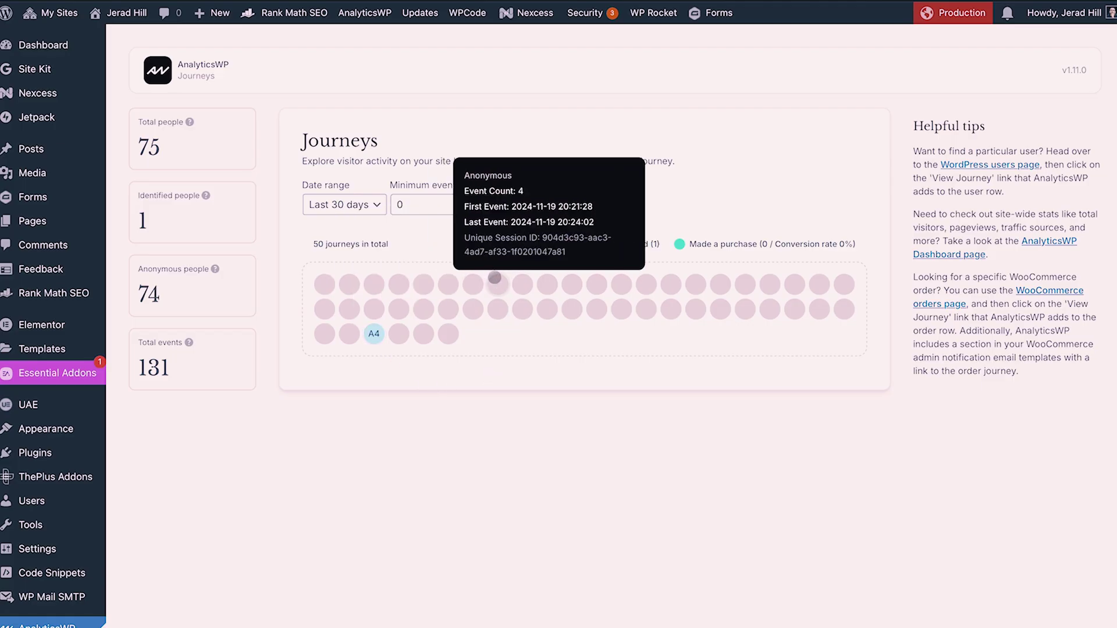
pyautogui.click(496, 284)
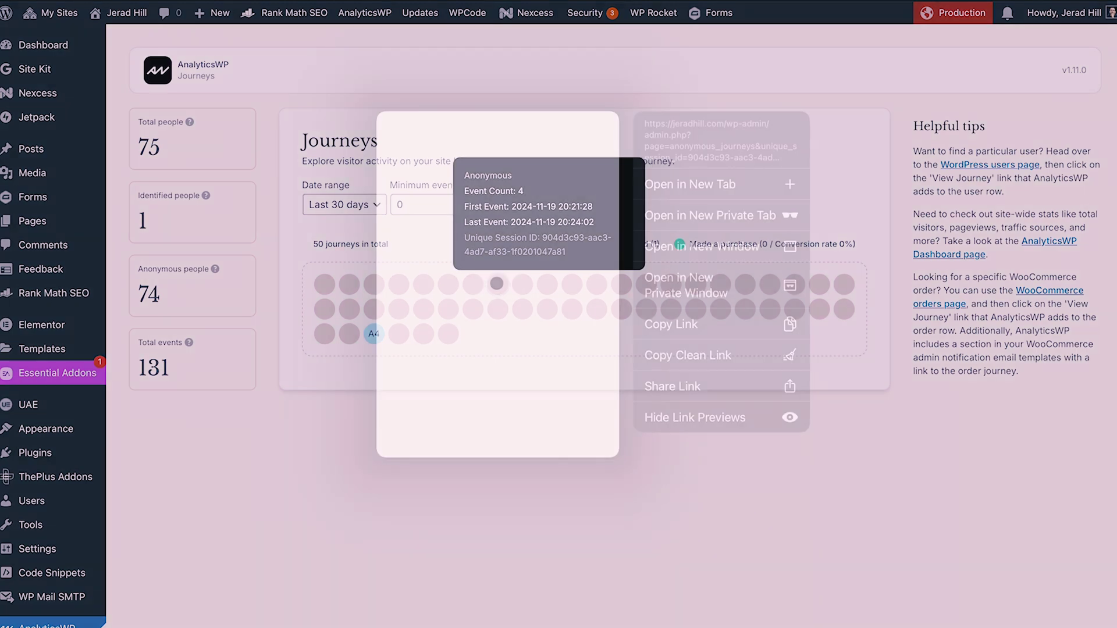
pyautogui.press('Escape')
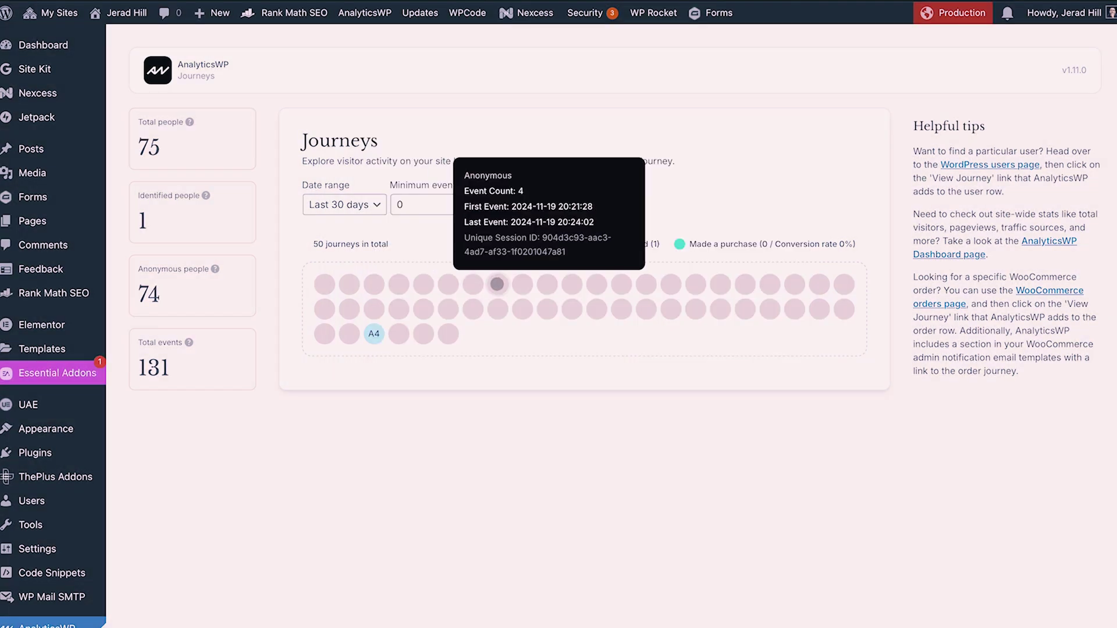
pyautogui.click(496, 284)
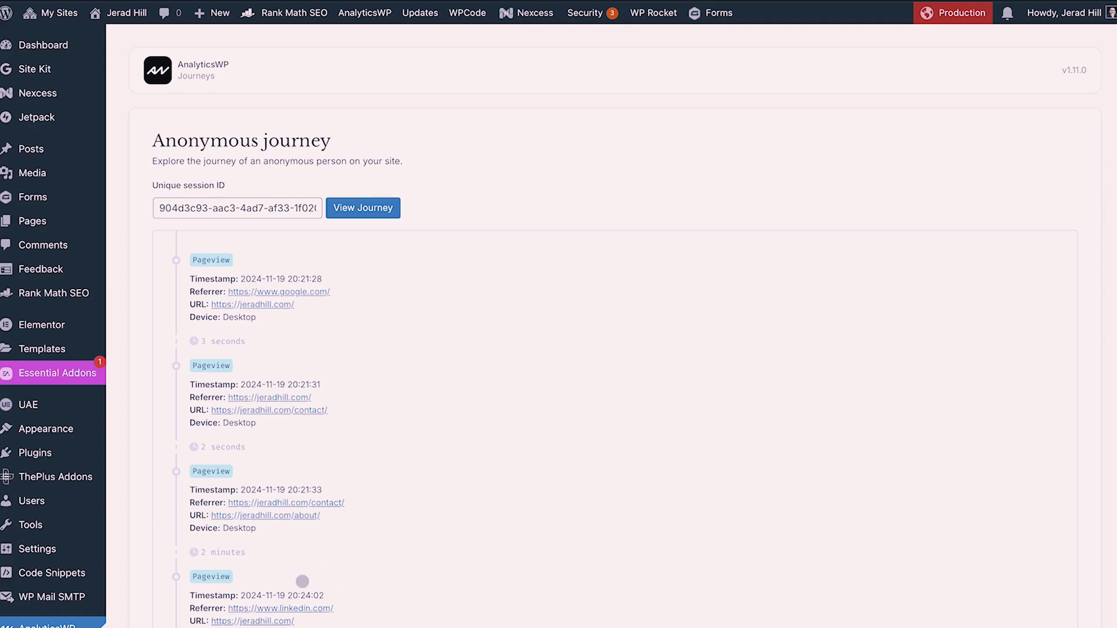
pyautogui.scroll(-1, 300, 584)
# Review Ditch Auto's popular referrers, popular pages and device breakdown, then open the top page
pyautogui.scroll(1, 302, 581)
pyautogui.scroll(-1, 302, 581)
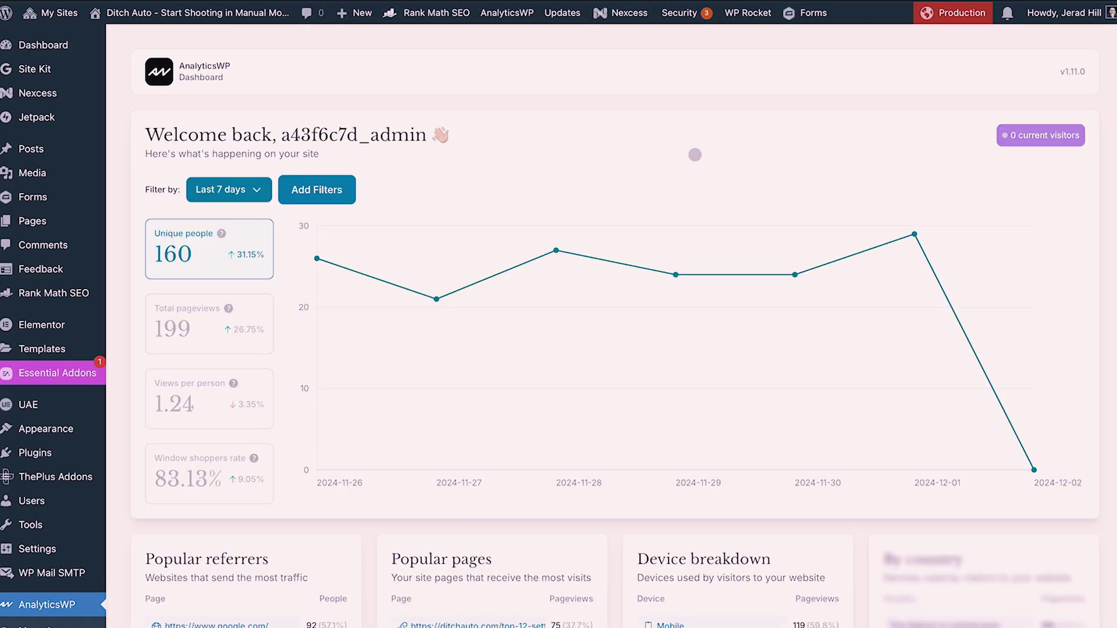
pyautogui.scroll(-5, 695, 155)
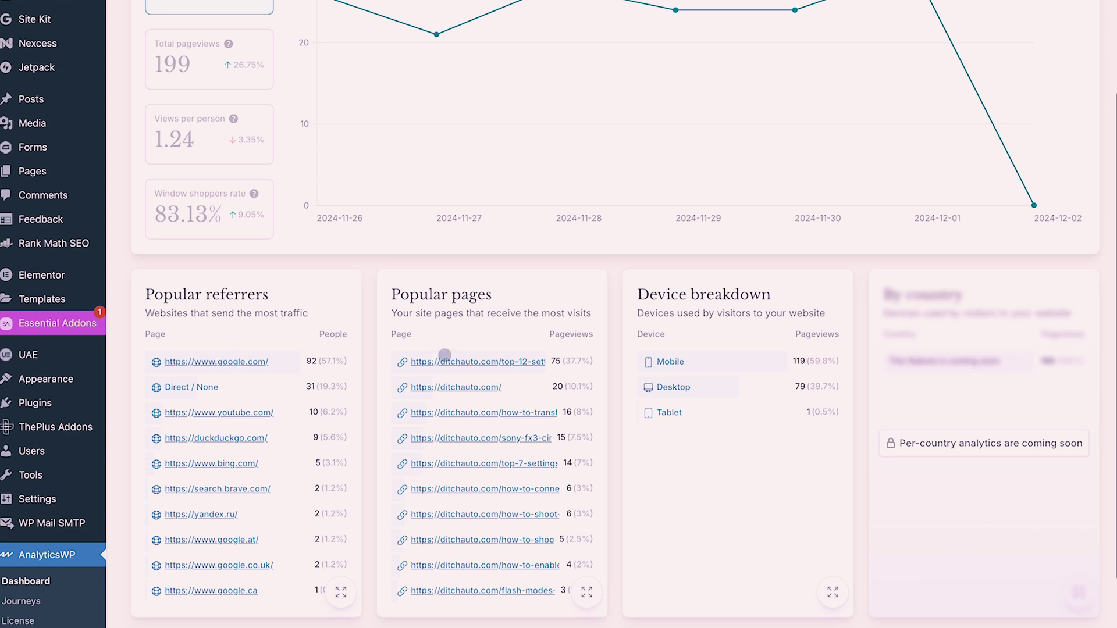
pyautogui.click(477, 363)
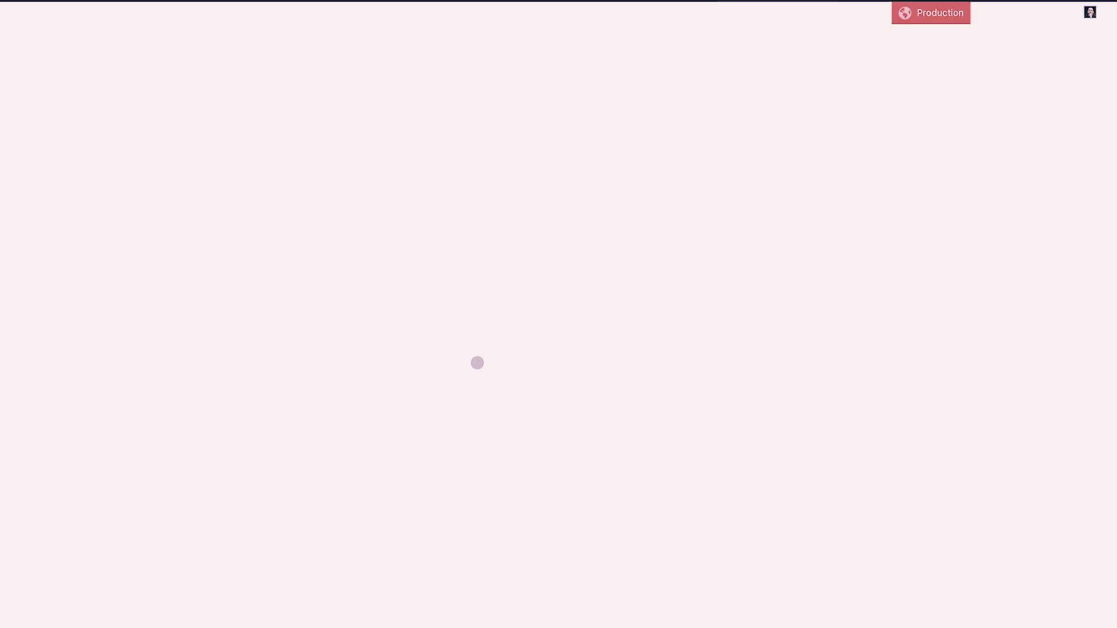
# Skim the 'Top 12 Settings to Change on the Sony RX100 VII' article, then return to Journeys
pyautogui.scroll(-5, 515, 379)
pyautogui.scroll(2, 514, 378)
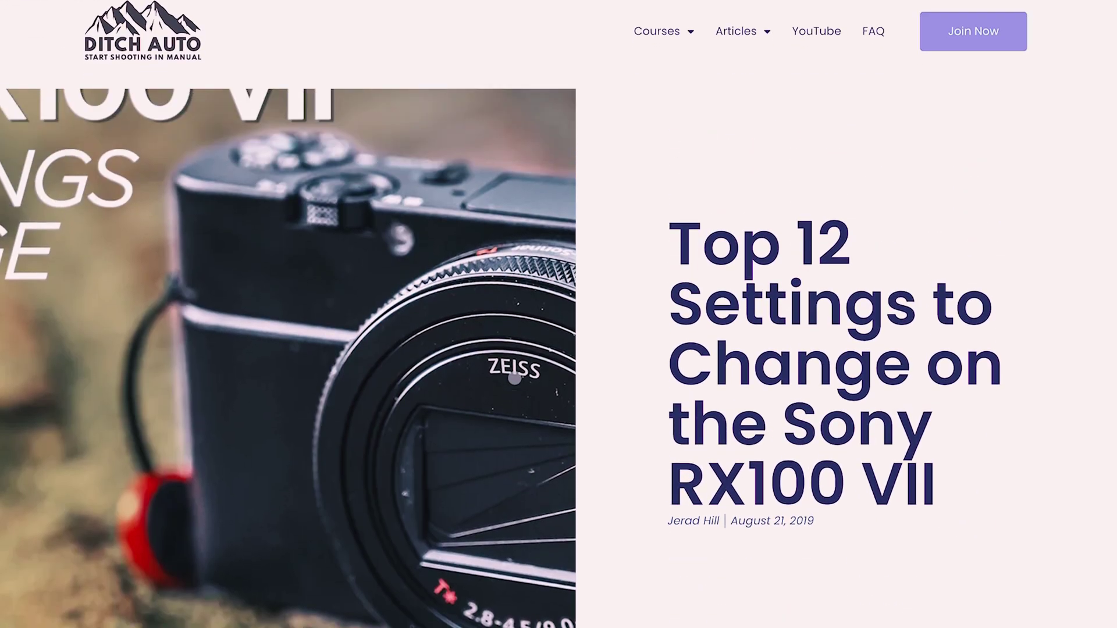
pyautogui.scroll(1, 515, 378)
pyautogui.scroll(3, 515, 378)
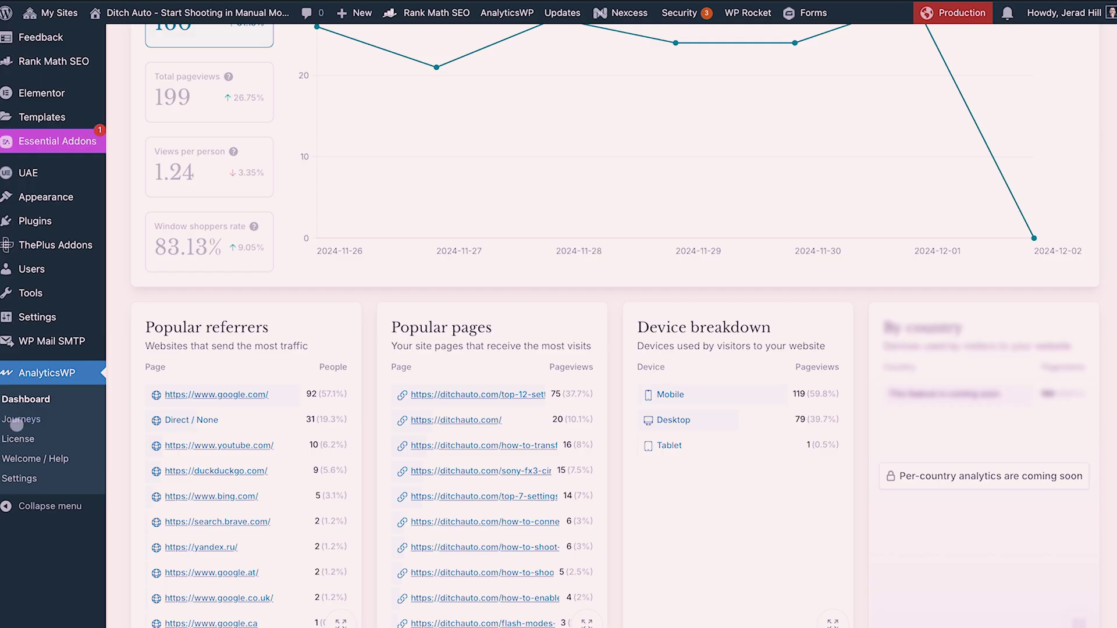
pyautogui.click(17, 424)
# View an anonymous visitor's three Google-referred mobile pageviews, then go back to Journeys
pyautogui.moveTo(451, 275)
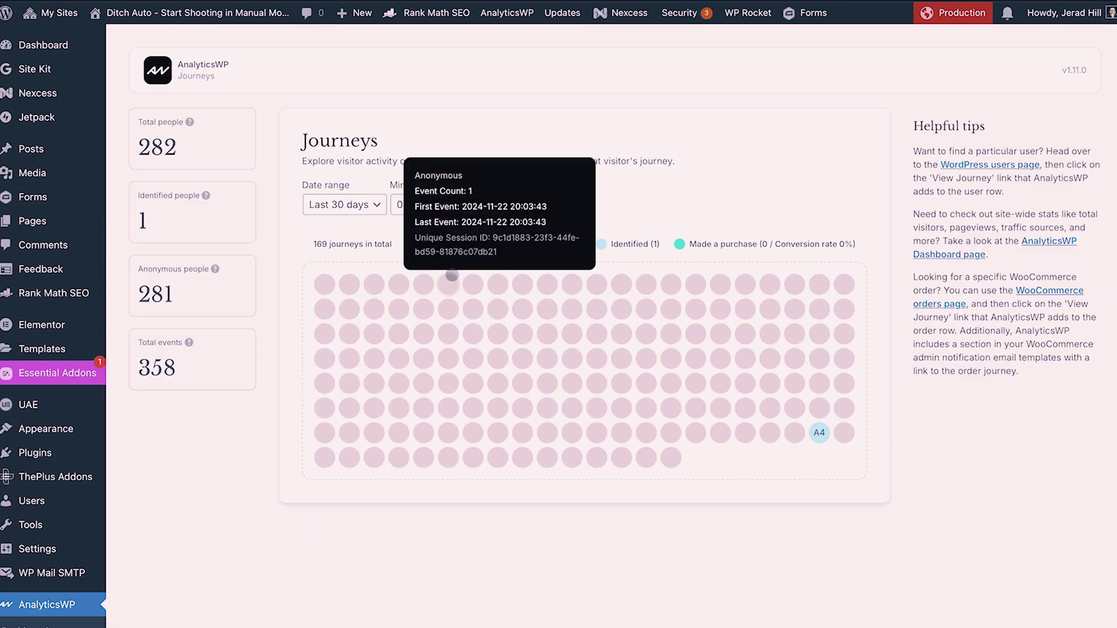
pyautogui.moveTo(394, 284)
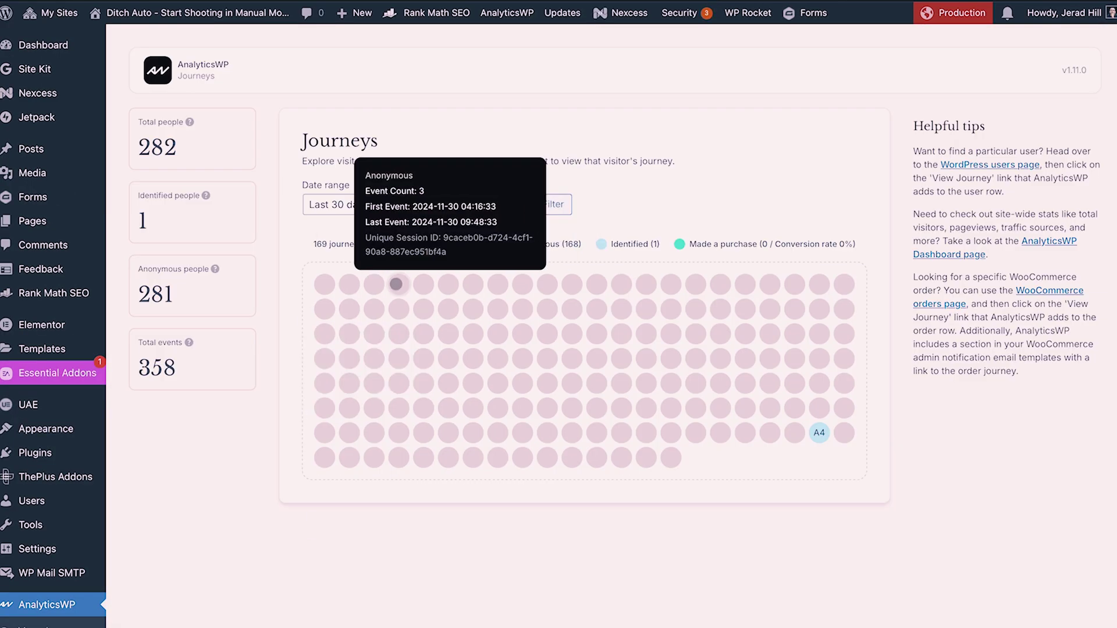
pyautogui.click(395, 284)
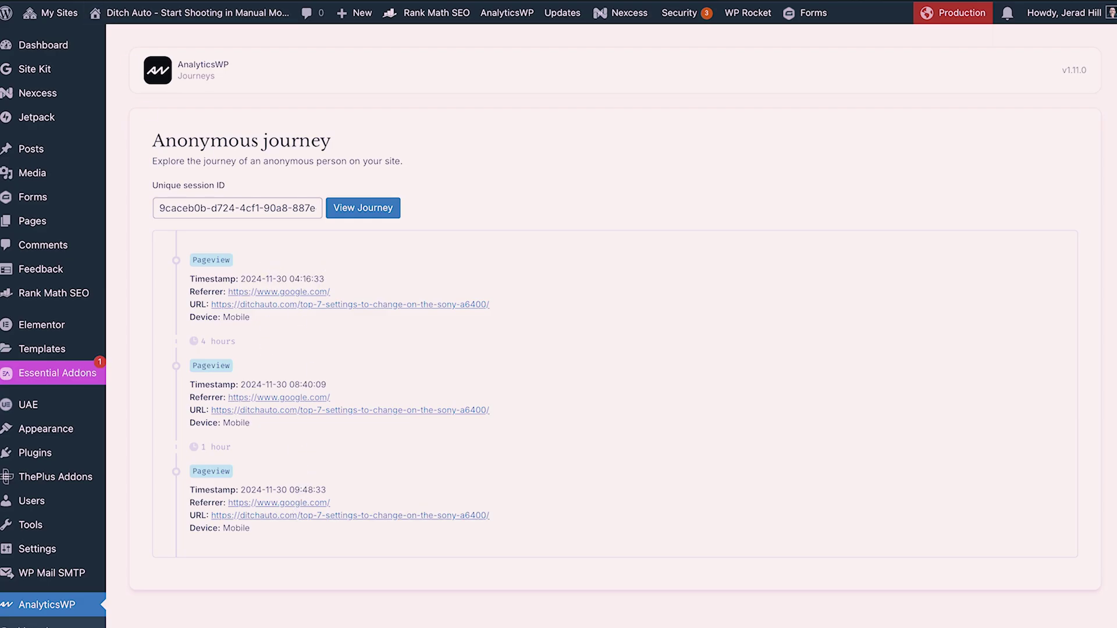
pyautogui.hotkey('alt', 'Left')
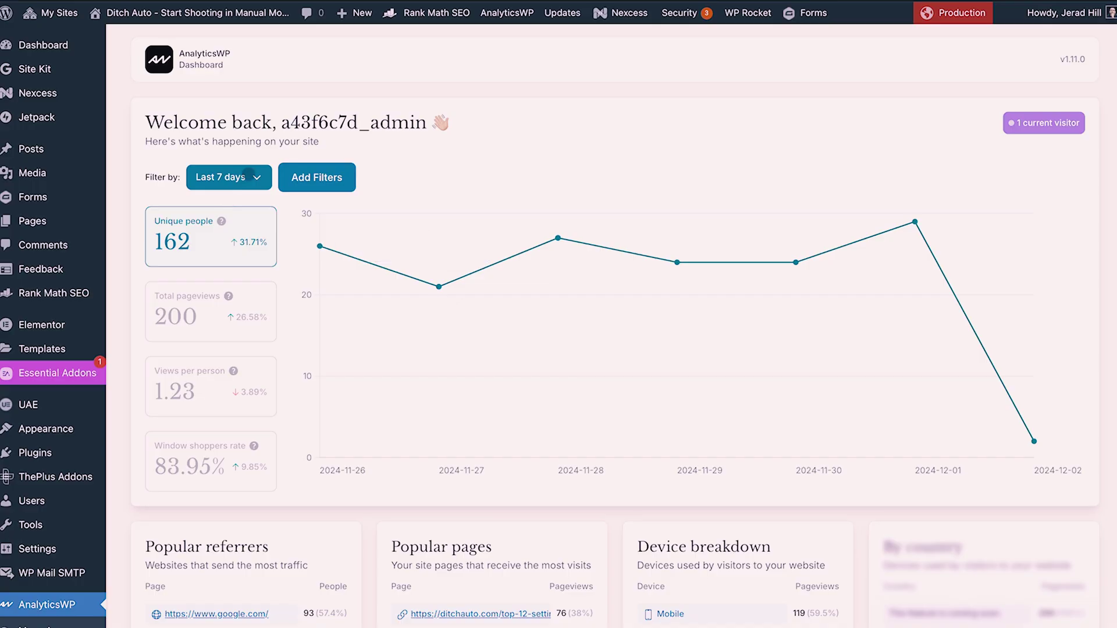
# Switch the dashboard date range to Last 30 days, then back to Last 7 days
pyautogui.click(248, 173)
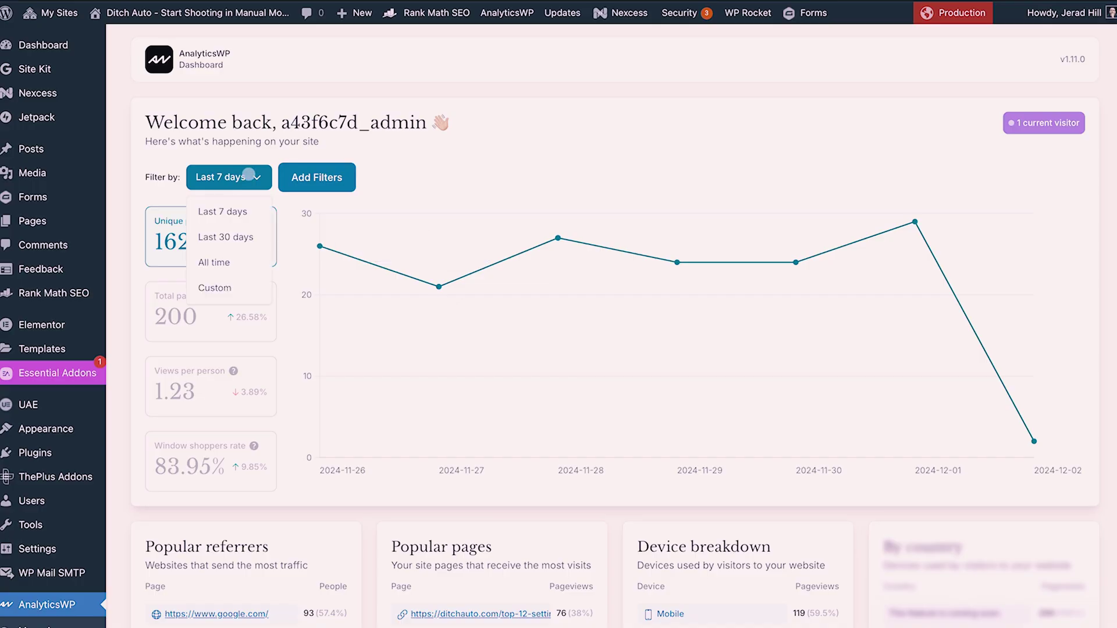
pyautogui.click(237, 238)
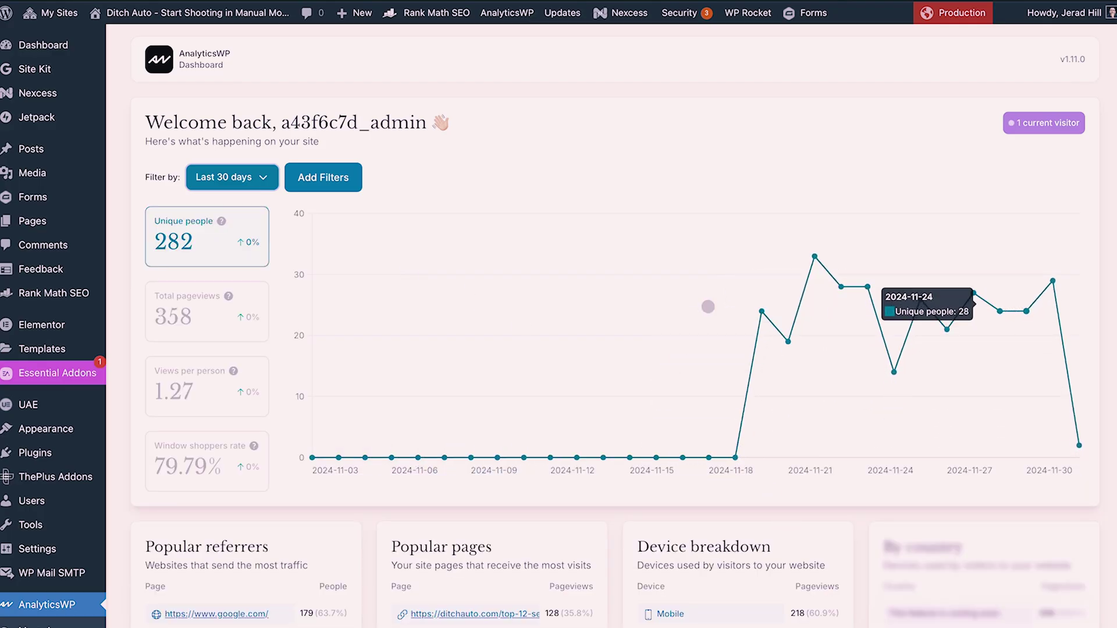
pyautogui.click(225, 177)
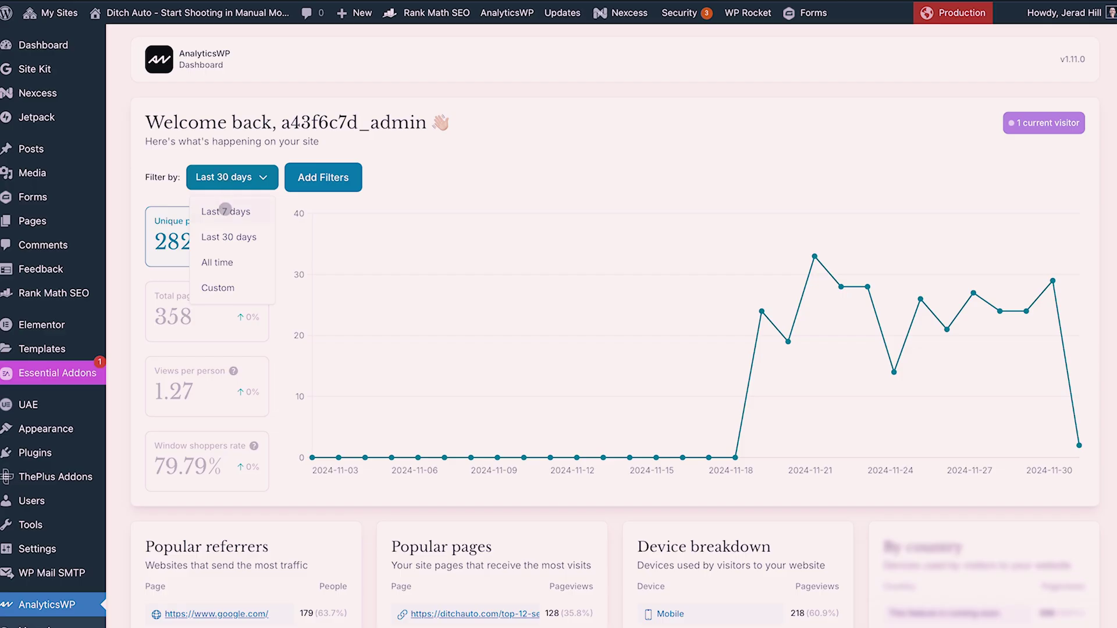
pyautogui.click(225, 209)
pyautogui.click(321, 178)
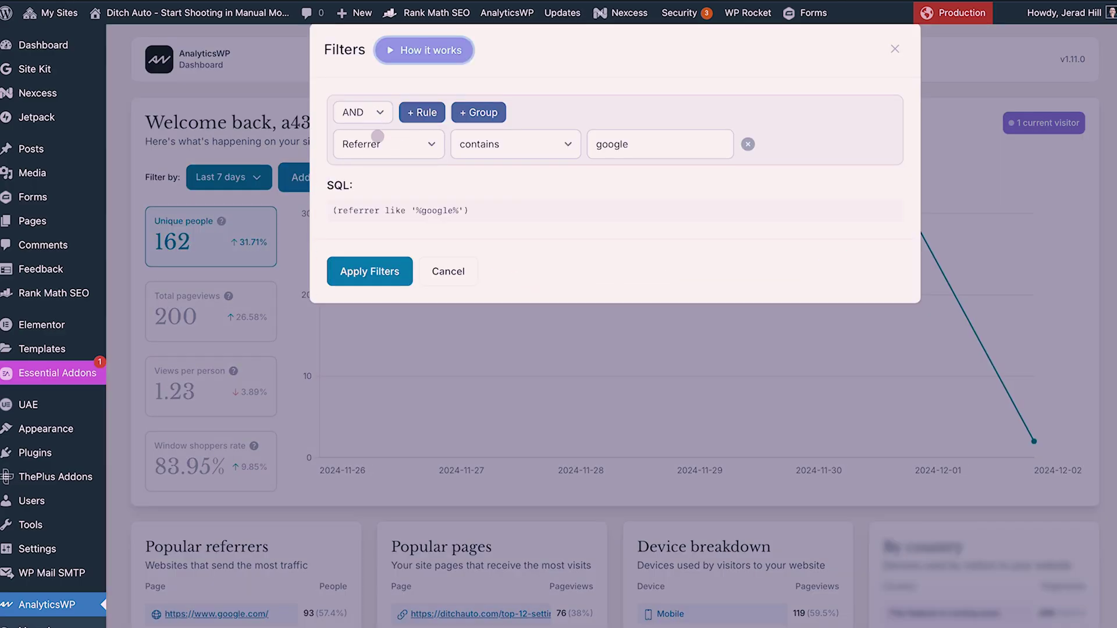
# Browse the filter field options, keep Referrer, and cancel the Filters dialog unapplied
pyautogui.click(397, 150)
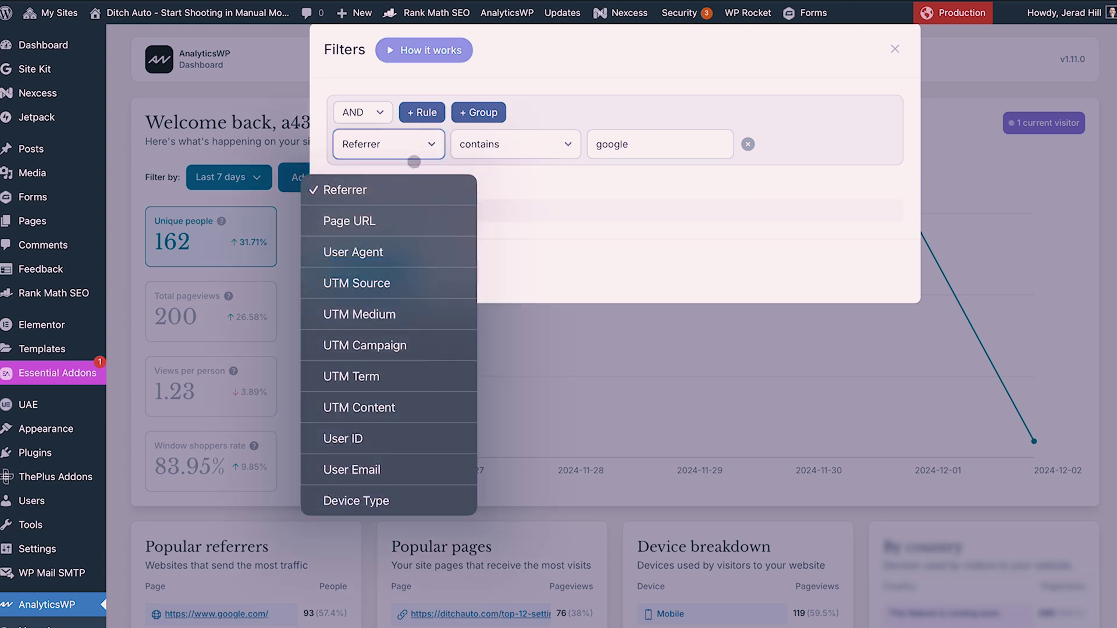
pyautogui.click(385, 283)
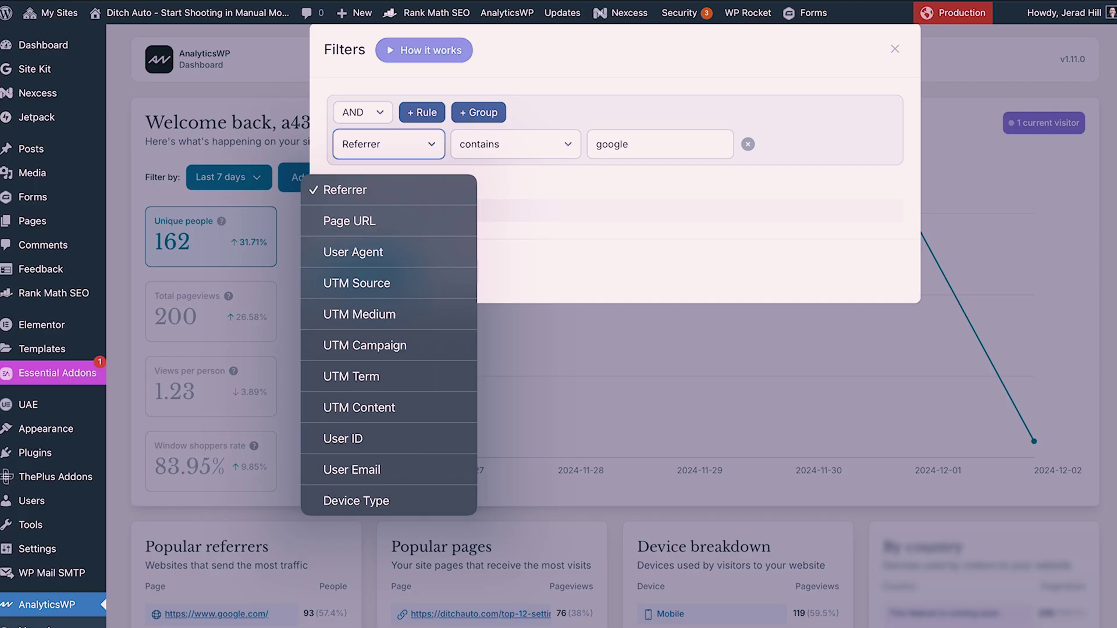
pyautogui.click(529, 178)
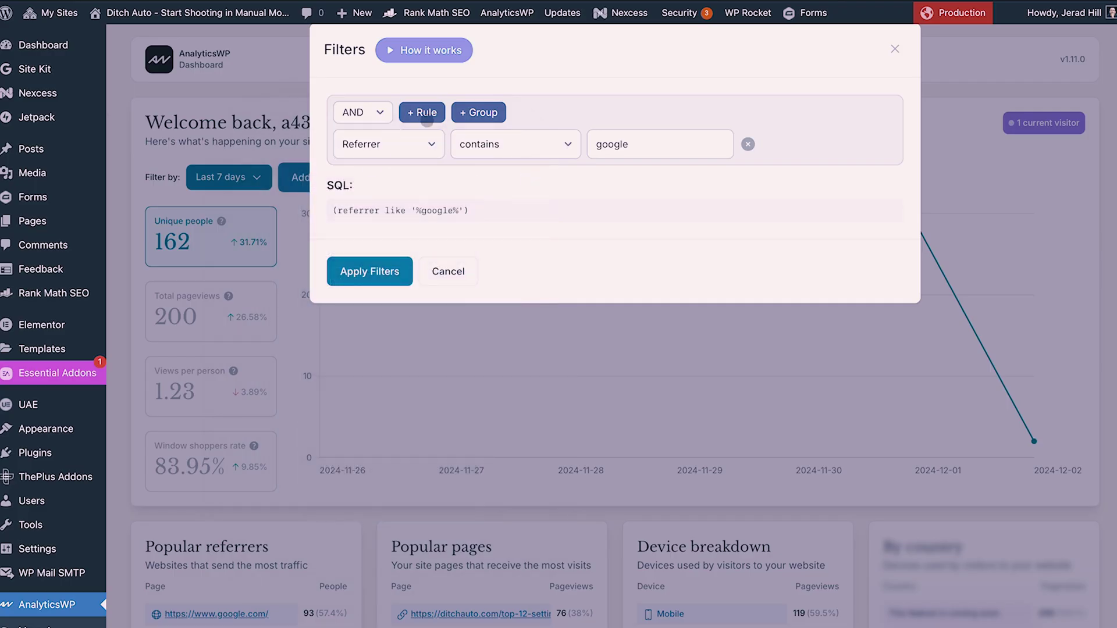
pyautogui.click(449, 271)
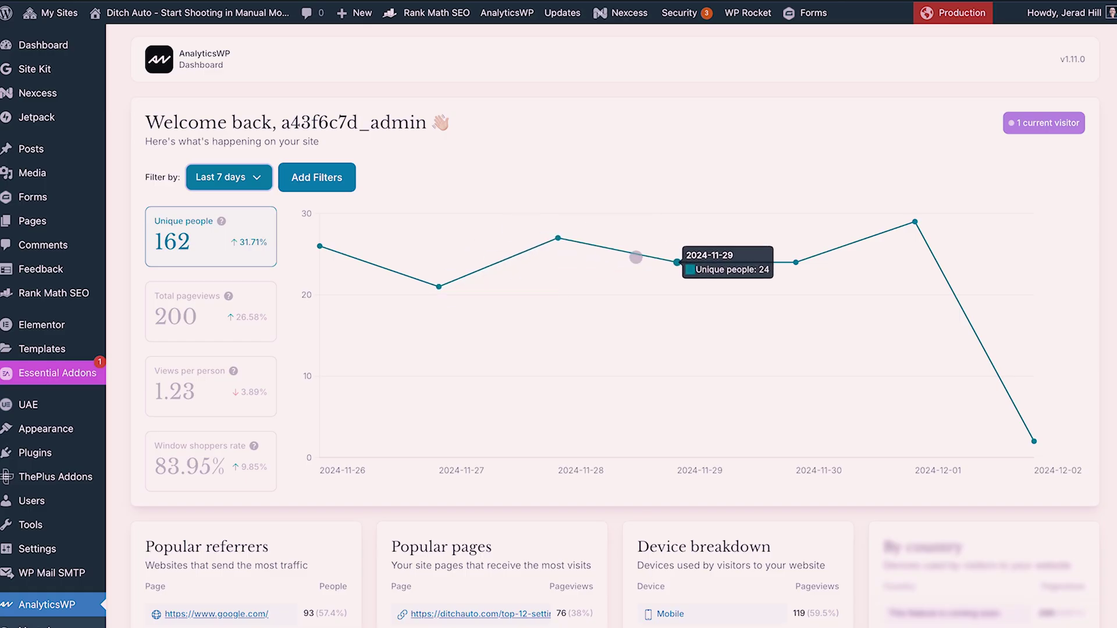
pyautogui.scroll(-3, 634, 256)
# Scroll the Jake's Nut Roasters dashboard down to the popular referrers and pages cards, then back up
pyautogui.scroll(-1, 636, 257)
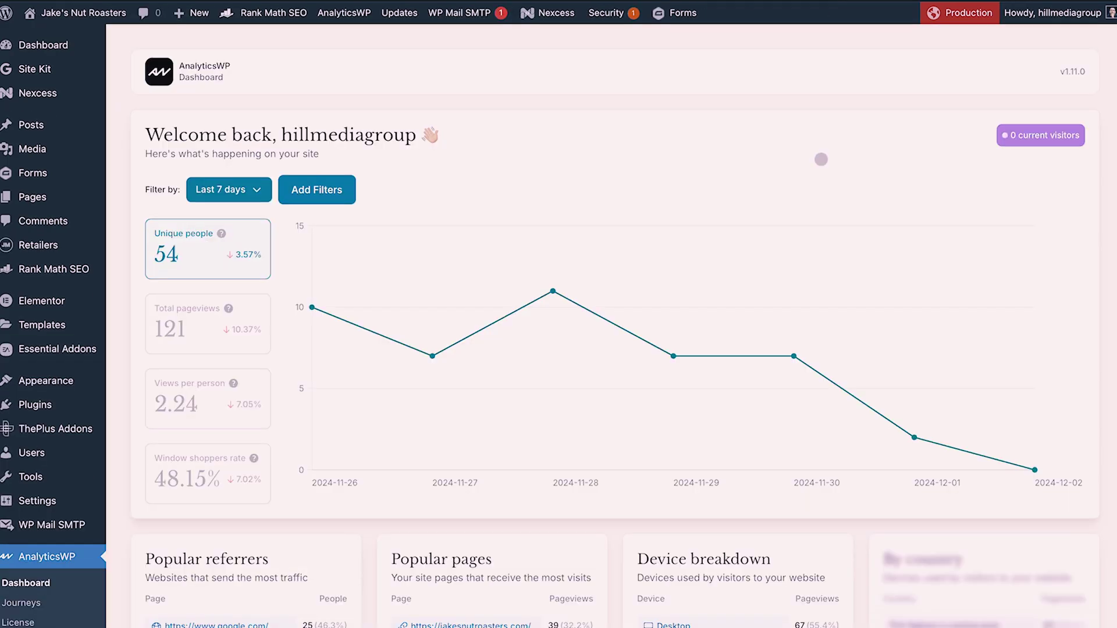
pyautogui.scroll(-3, 821, 159)
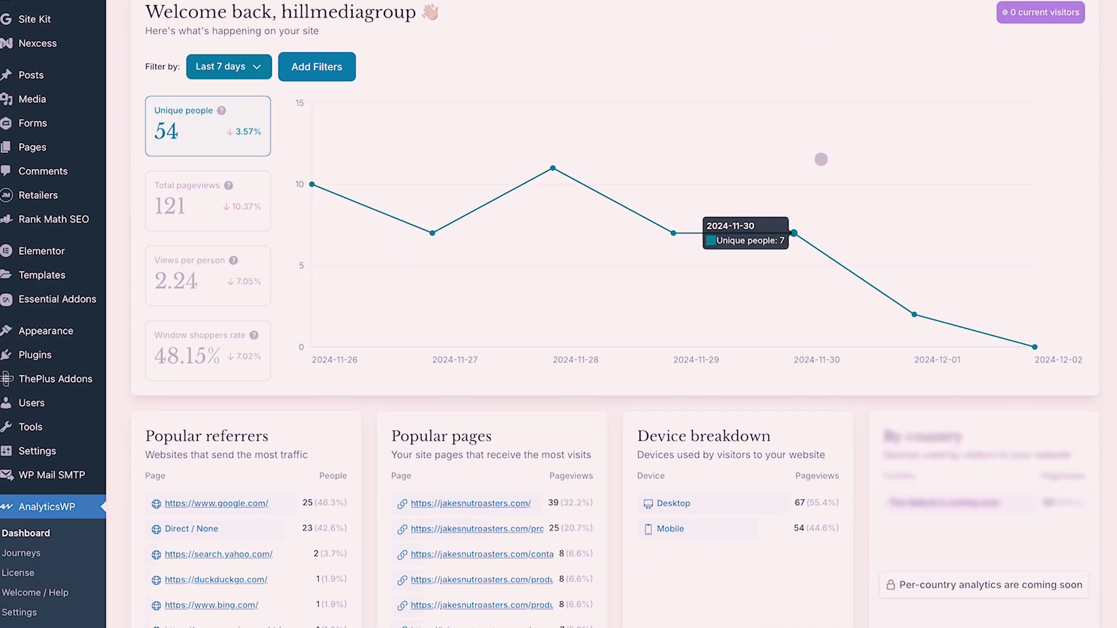
pyautogui.scroll(-1, 446, 245)
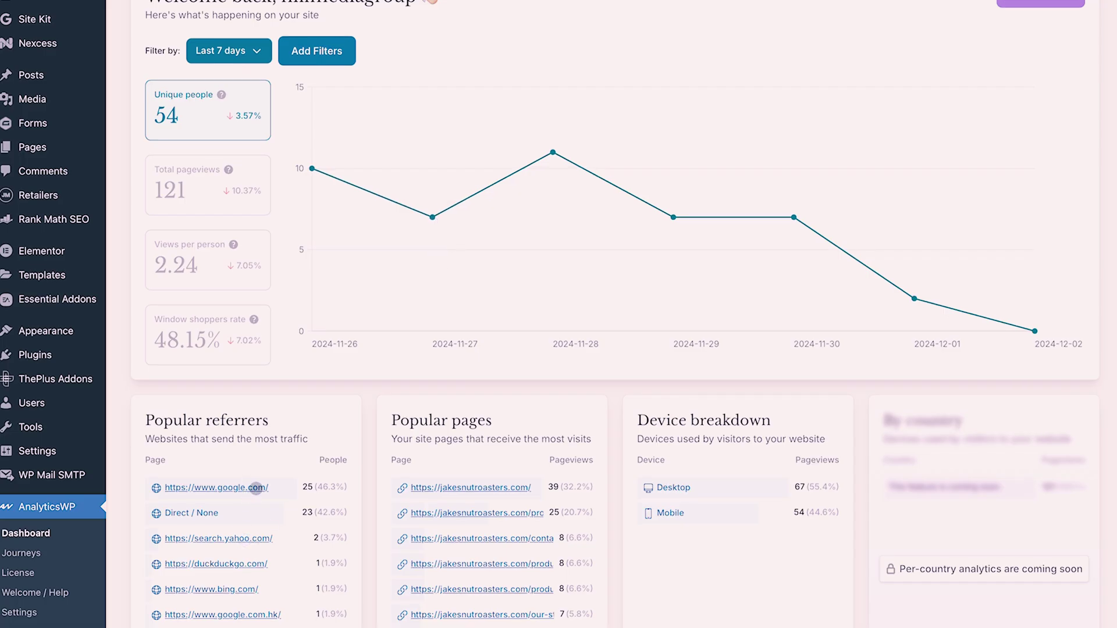
pyautogui.scroll(-1, 261, 514)
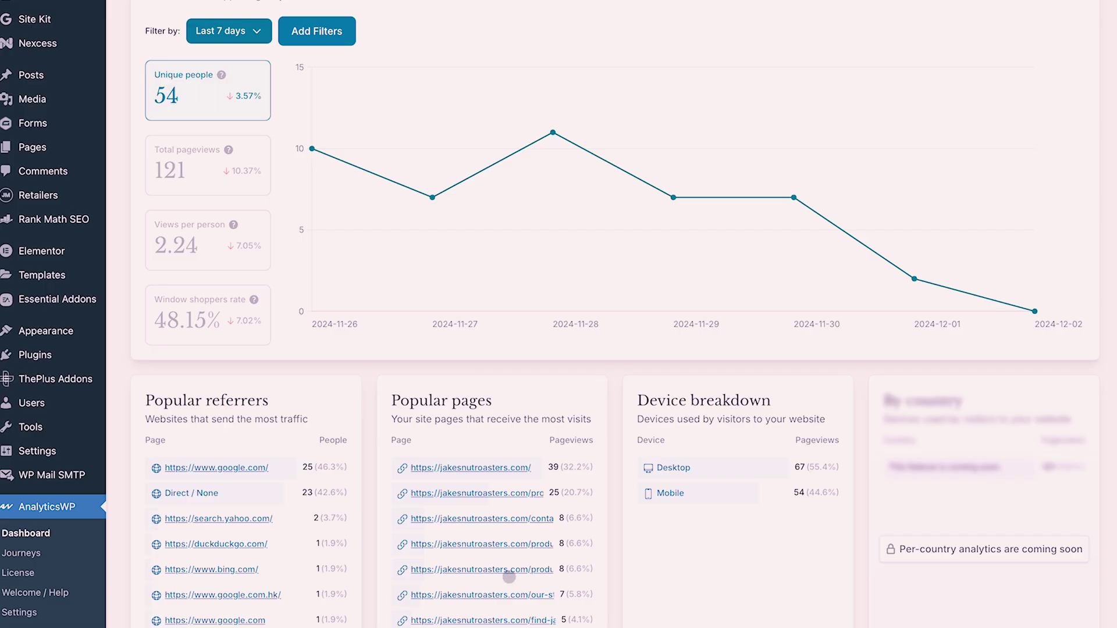
pyautogui.scroll(3, 483, 578)
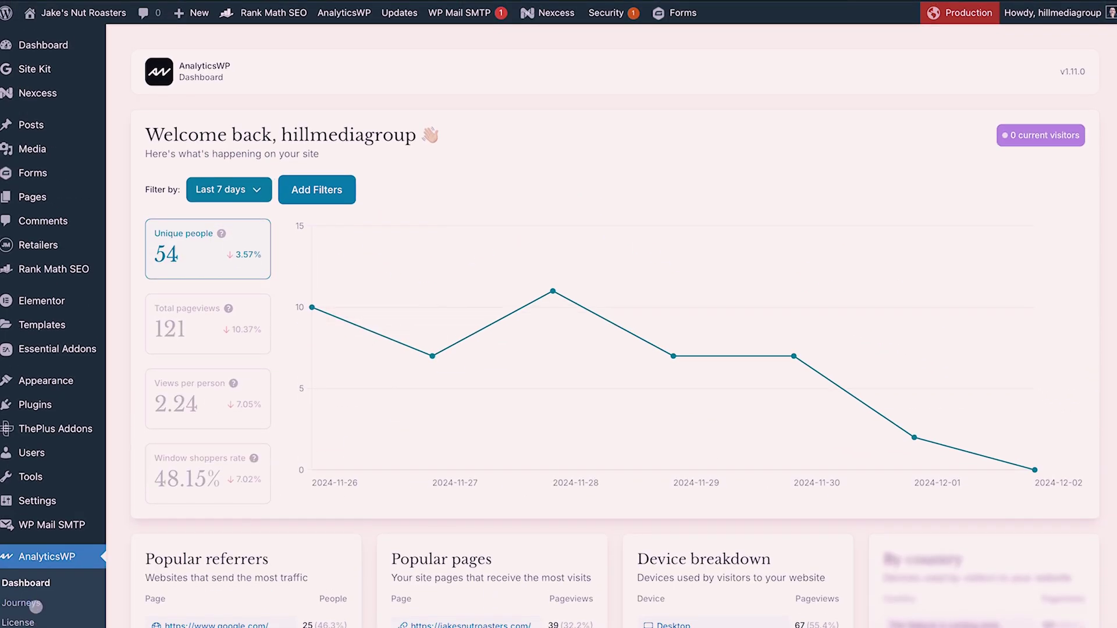
pyautogui.click(36, 607)
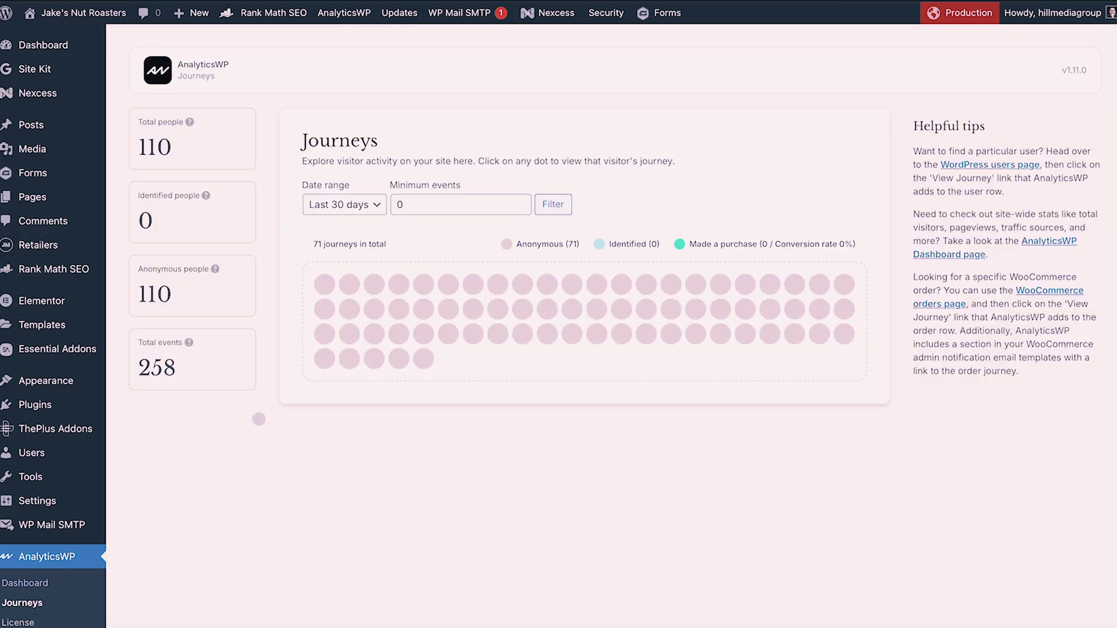
pyautogui.moveTo(519, 284)
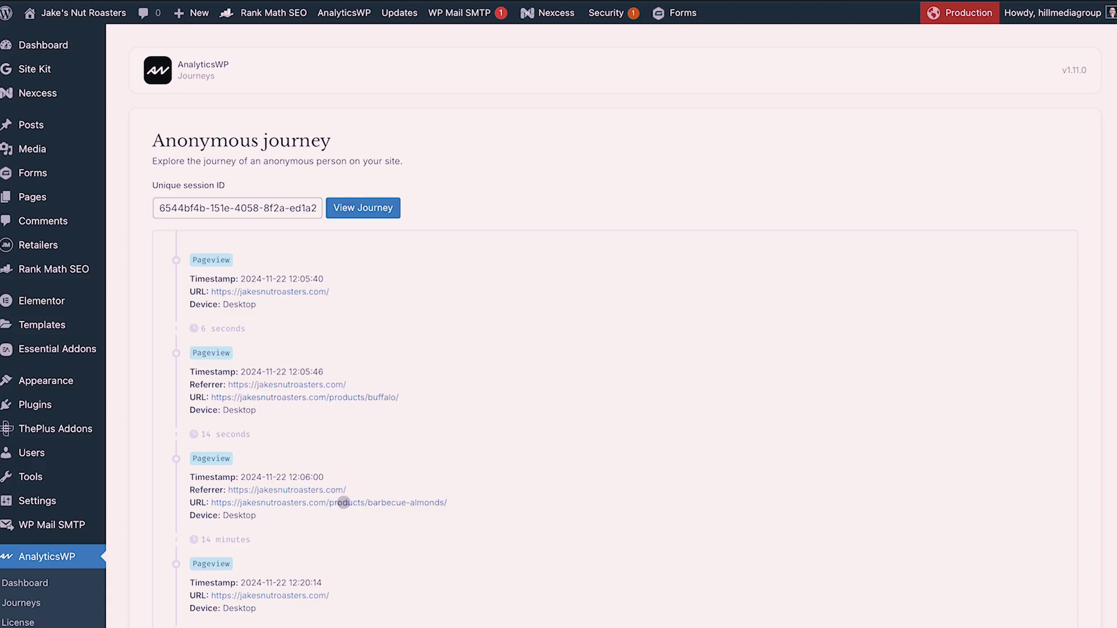
pyautogui.scroll(-5, 319, 566)
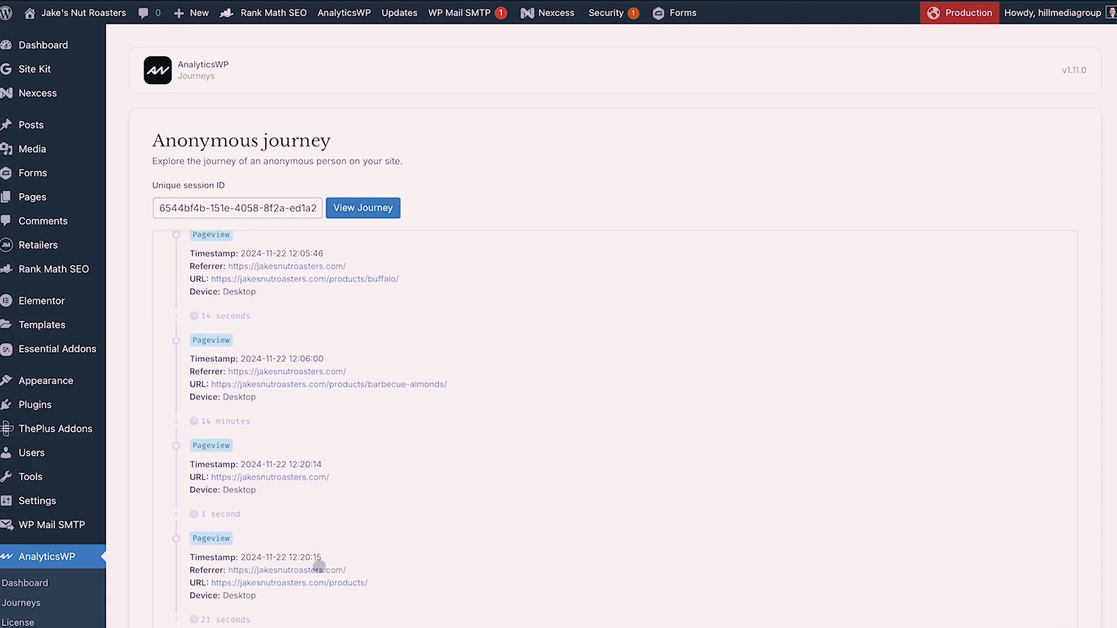
pyautogui.scroll(-6, 313, 484)
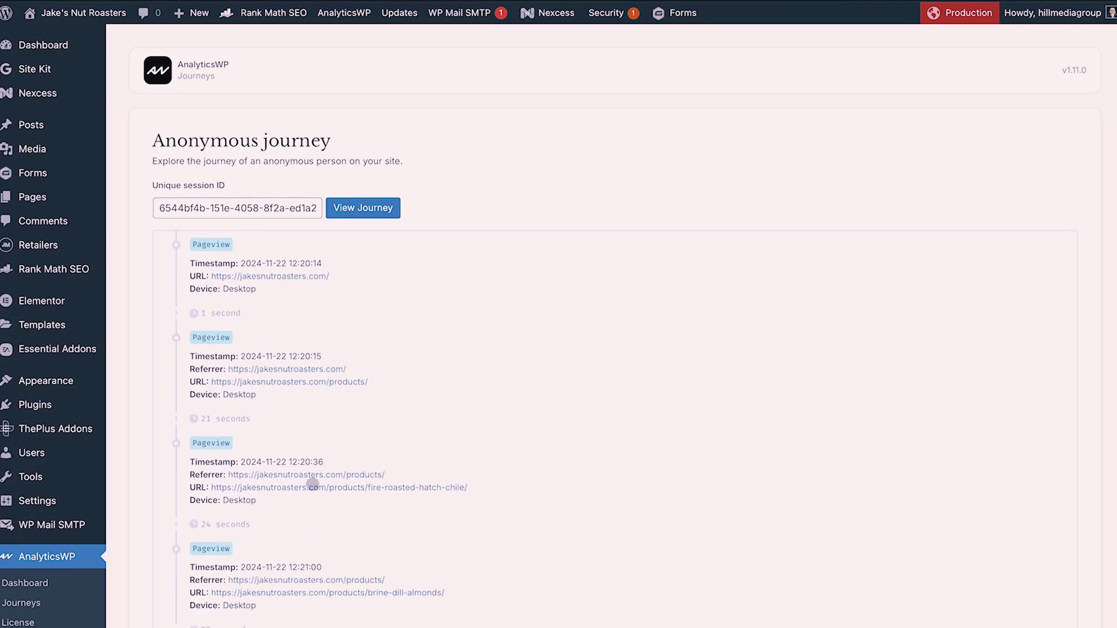
pyautogui.scroll(1, 295, 501)
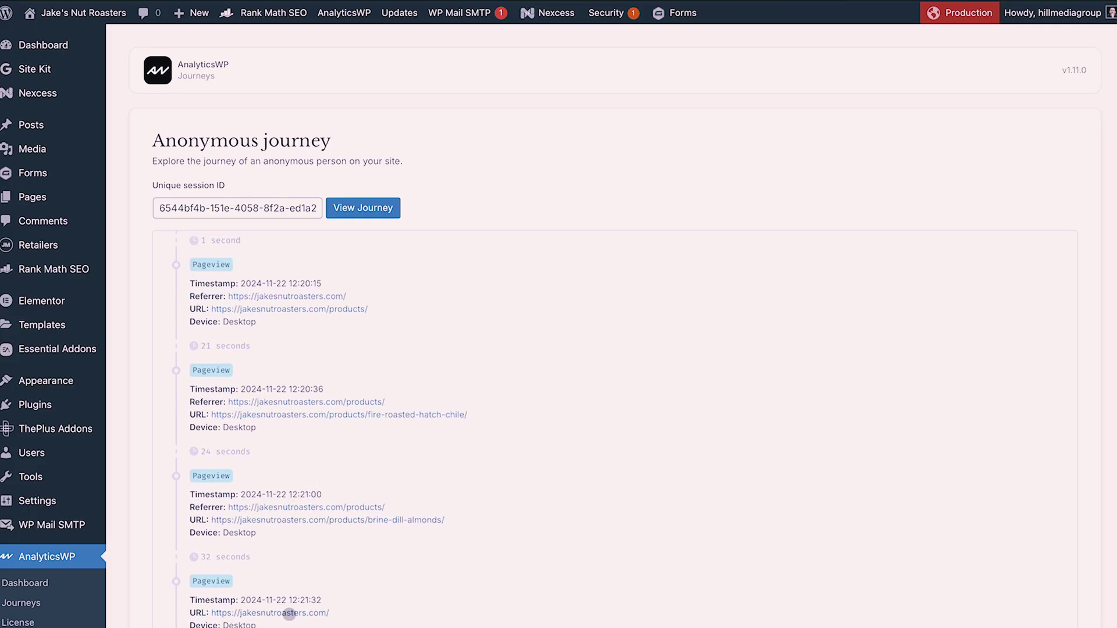
pyautogui.scroll(10, 321, 584)
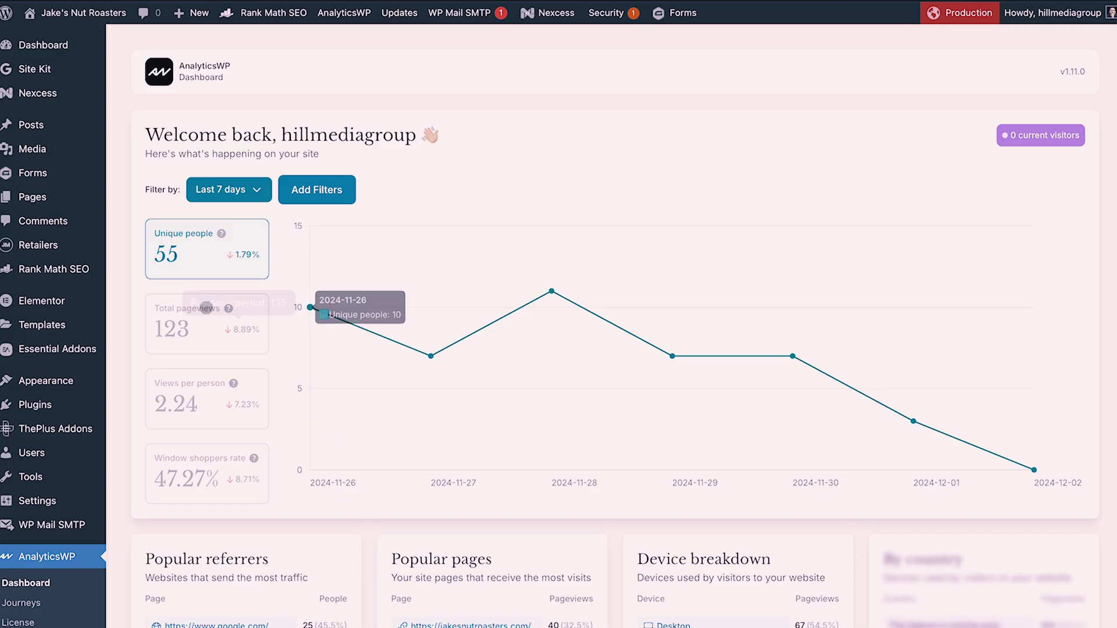
# Switch the chart between total pageviews and unique people, finishing on daily views per person
pyautogui.click(181, 316)
pyautogui.click(183, 236)
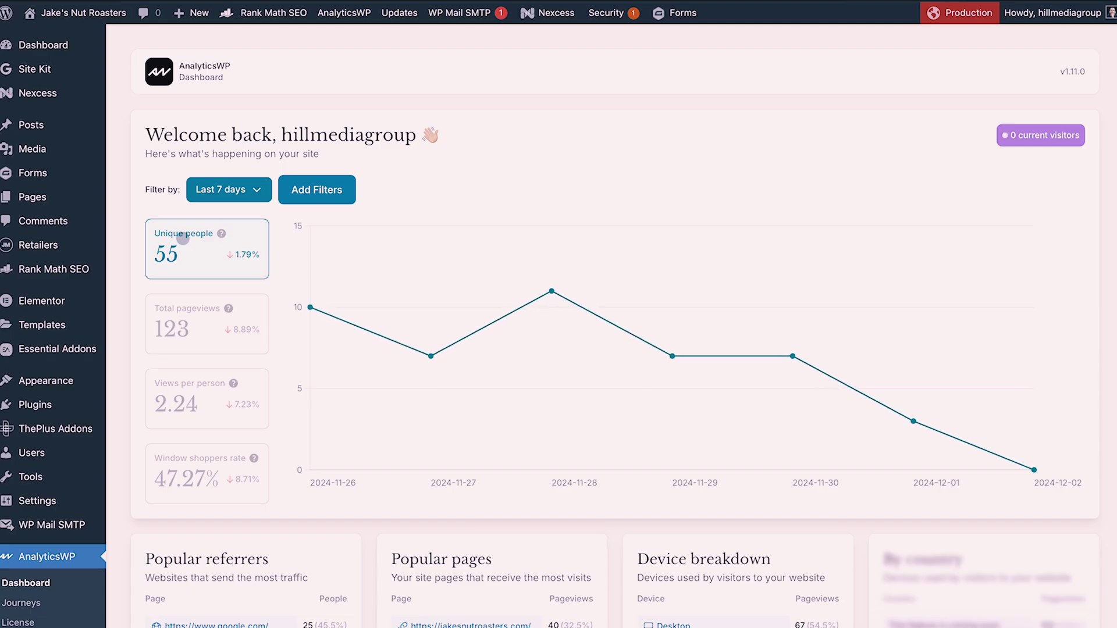
pyautogui.click(184, 310)
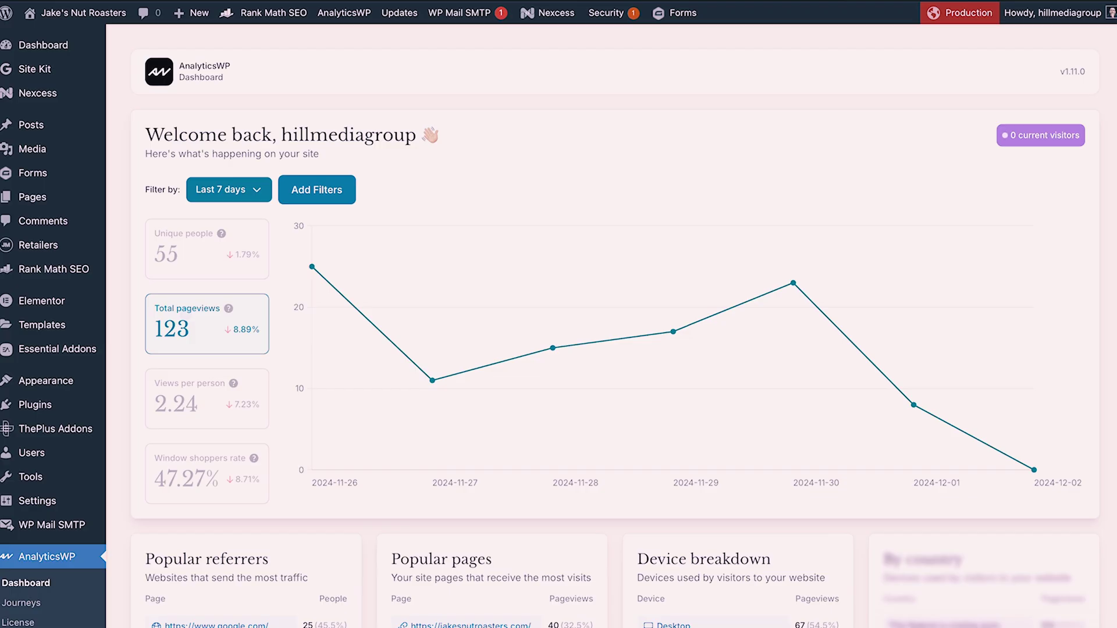
pyautogui.click(189, 400)
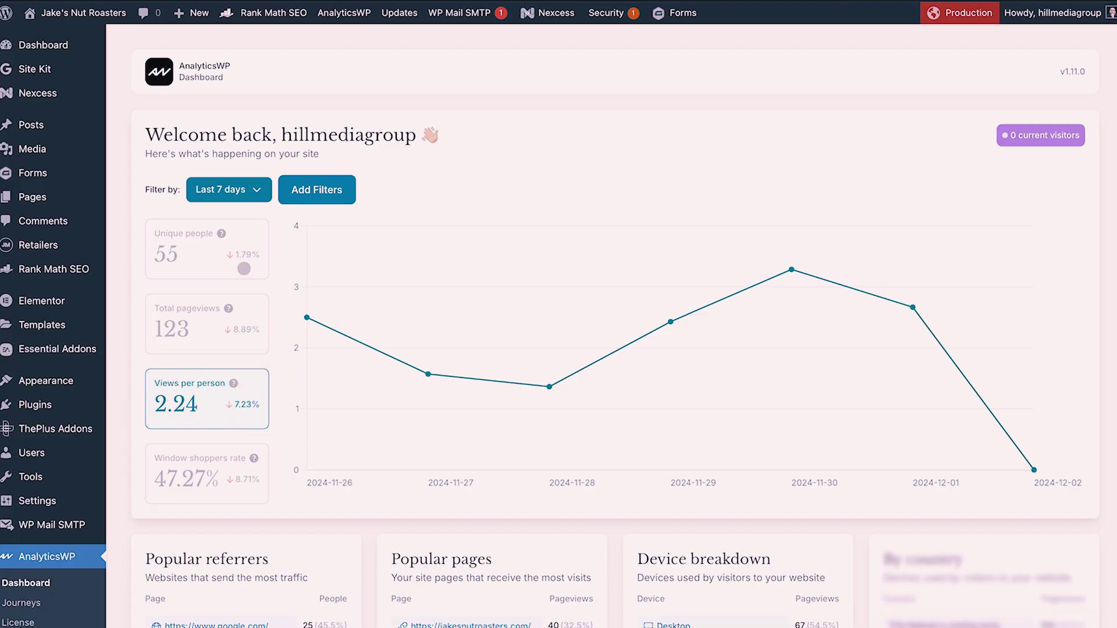
pyautogui.moveTo(246, 326)
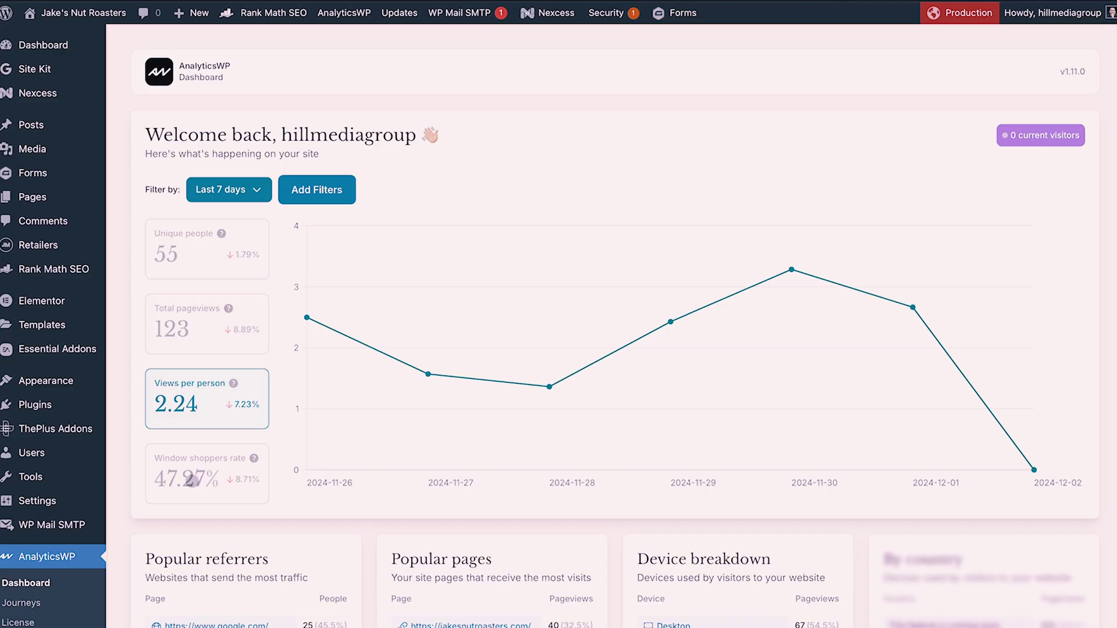
# Chart the window shoppers rate and scroll down the dashboard
pyautogui.click(198, 478)
pyautogui.scroll(-1, 280, 479)
pyautogui.moveTo(254, 428)
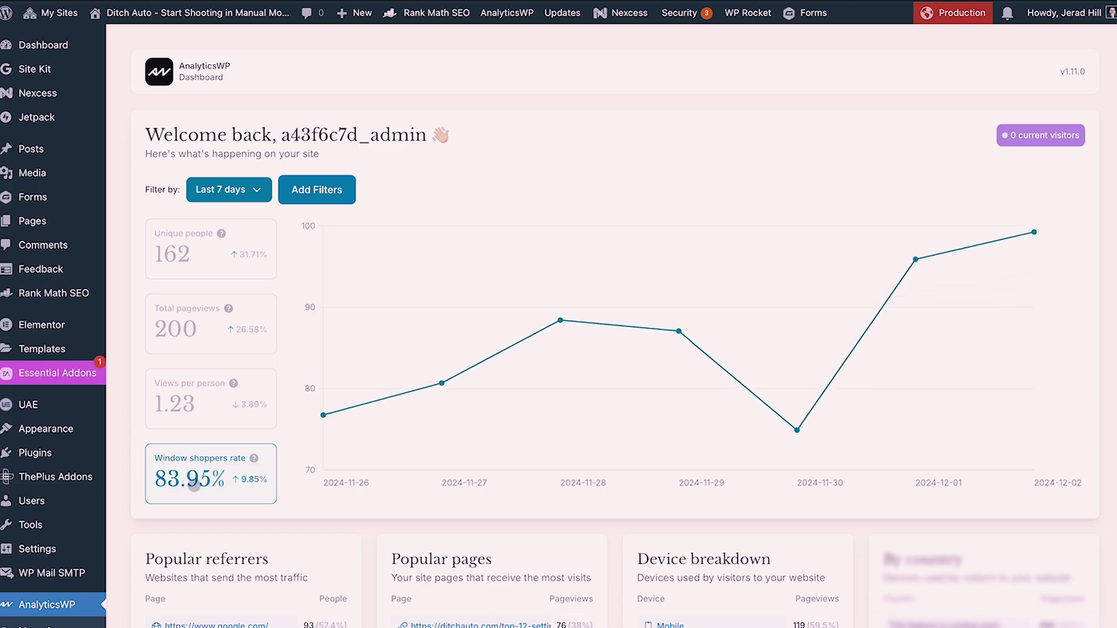
# Review the dashboard tables, then chart the courses site's 63.27% window shoppers rate
pyautogui.moveTo(241, 478)
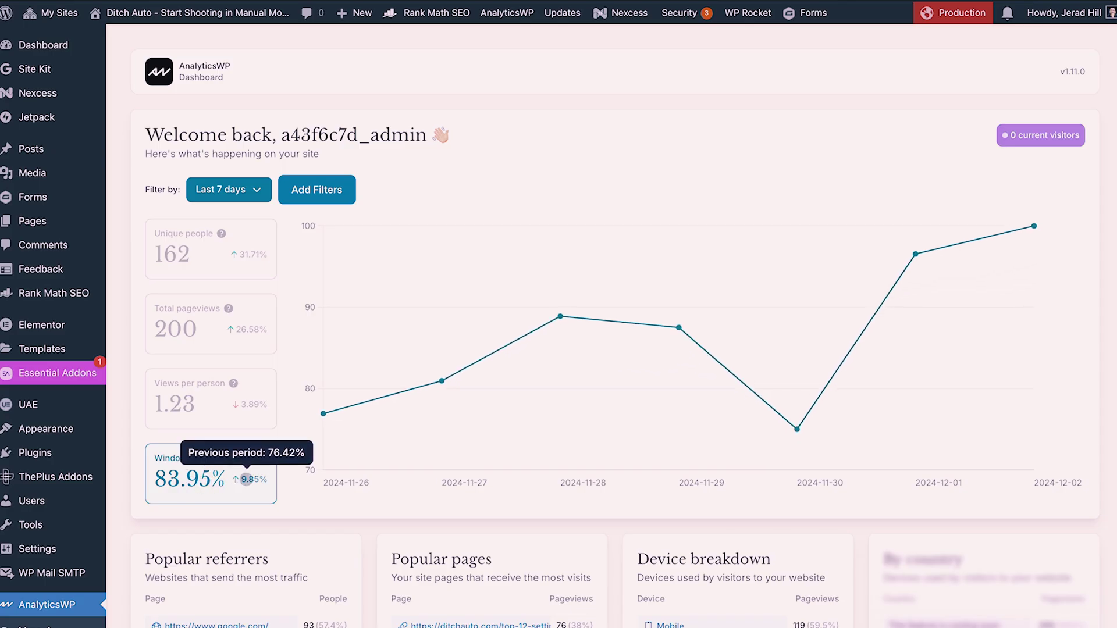
pyautogui.scroll(-5, 314, 525)
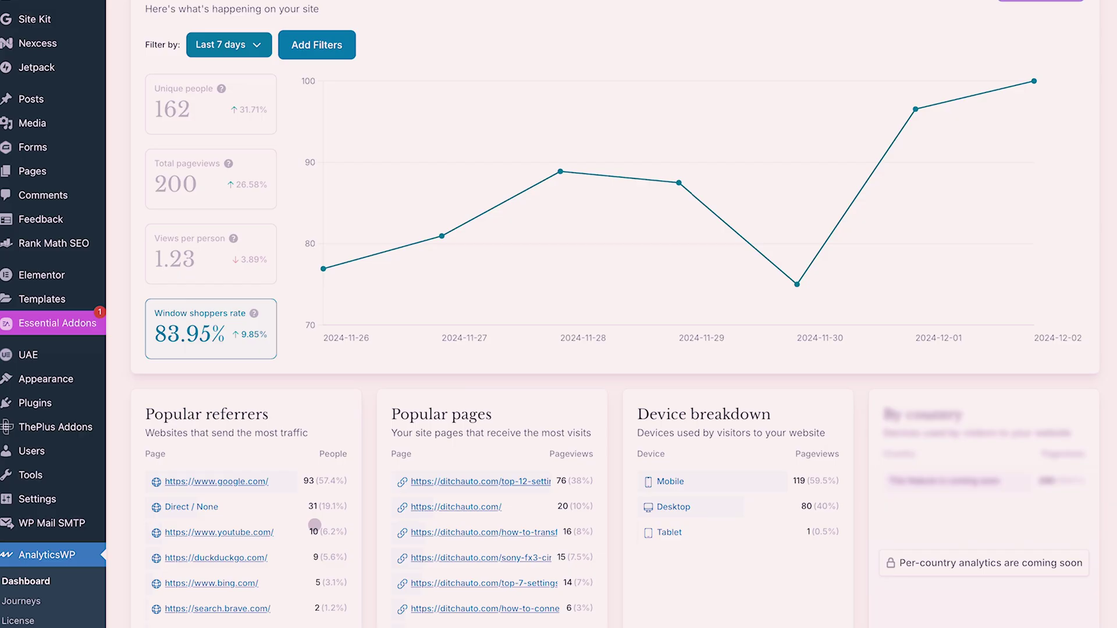
pyautogui.scroll(5, 315, 525)
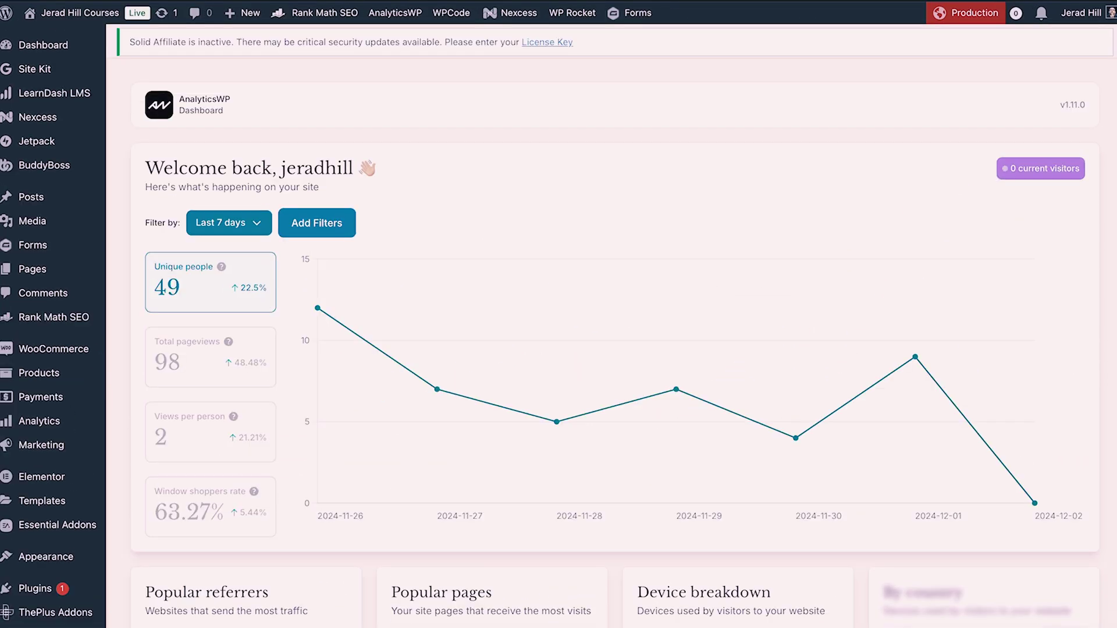
pyautogui.click(234, 509)
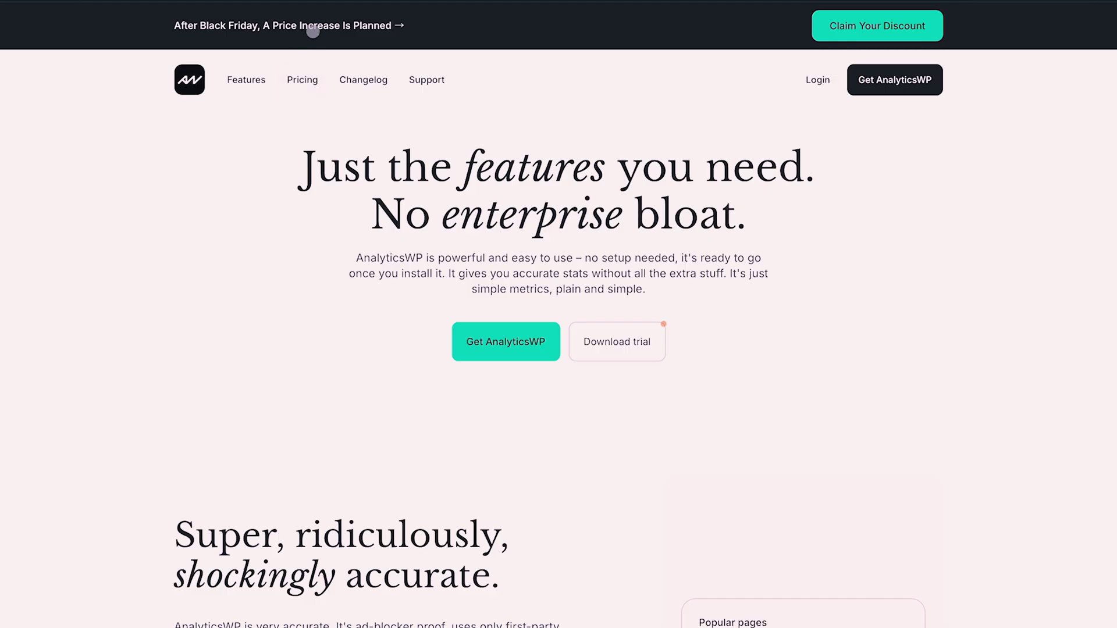
# Go to Pricing and view the $99 one-site and $199 unlimited-sites lifetime licences
pyautogui.click(300, 79)
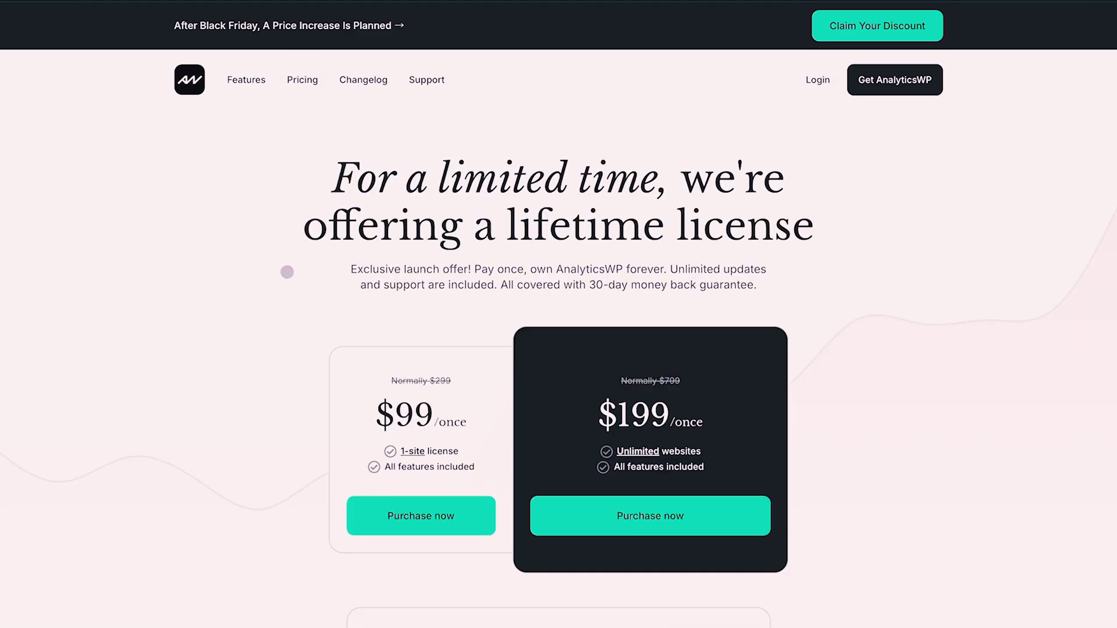
pyautogui.scroll(-3, 287, 271)
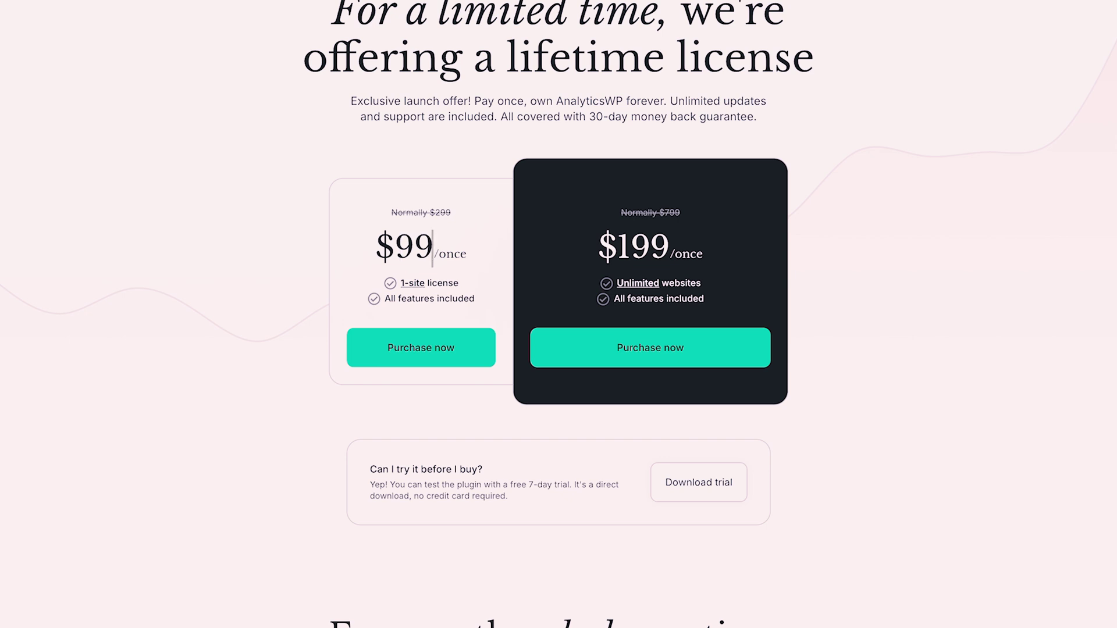
pyautogui.scroll(1, 321, 297)
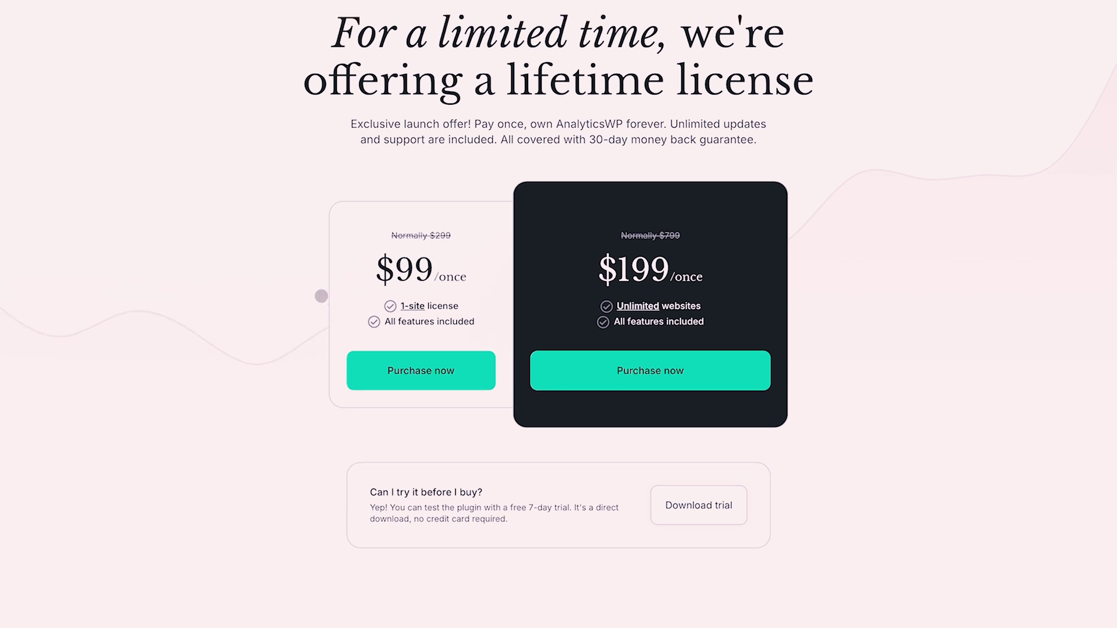
pyautogui.scroll(-1, 322, 296)
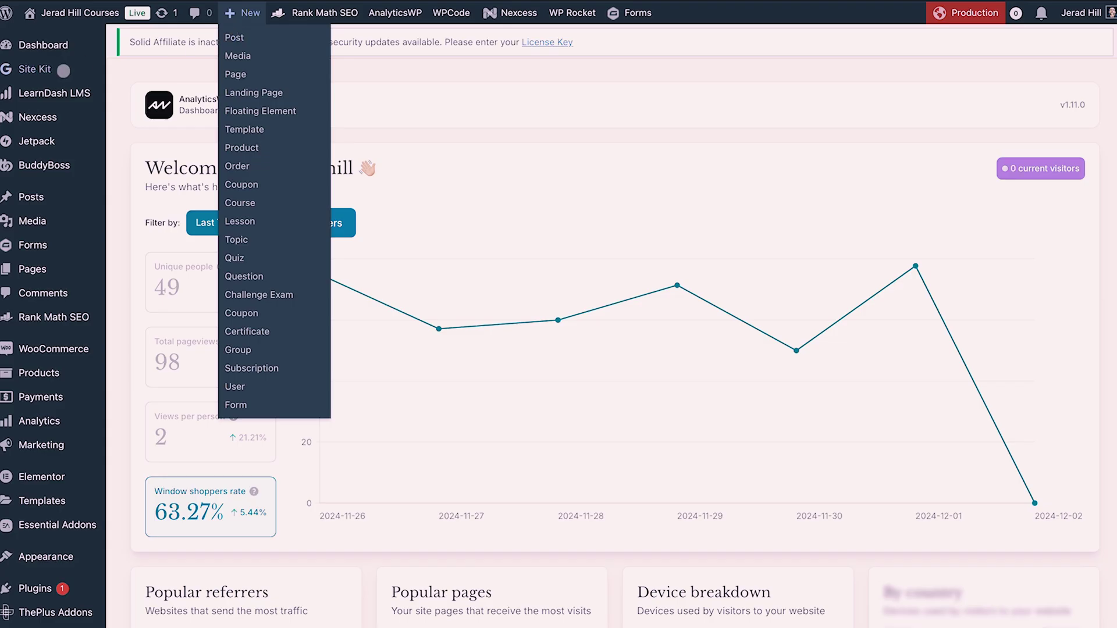
# Bring up the Site Kit menu in the admin sidebar to reach its Dashboard
pyautogui.moveTo(36, 72)
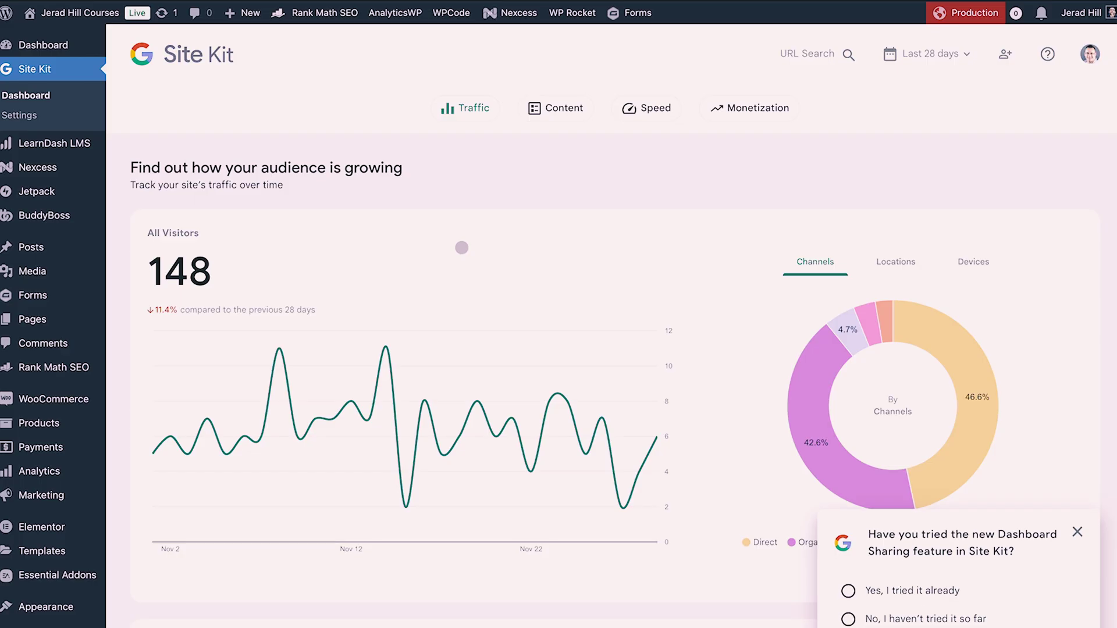
# Close the Dashboard Sharing survey and browse the Content and Speed sections of Site Kit
pyautogui.click(1078, 532)
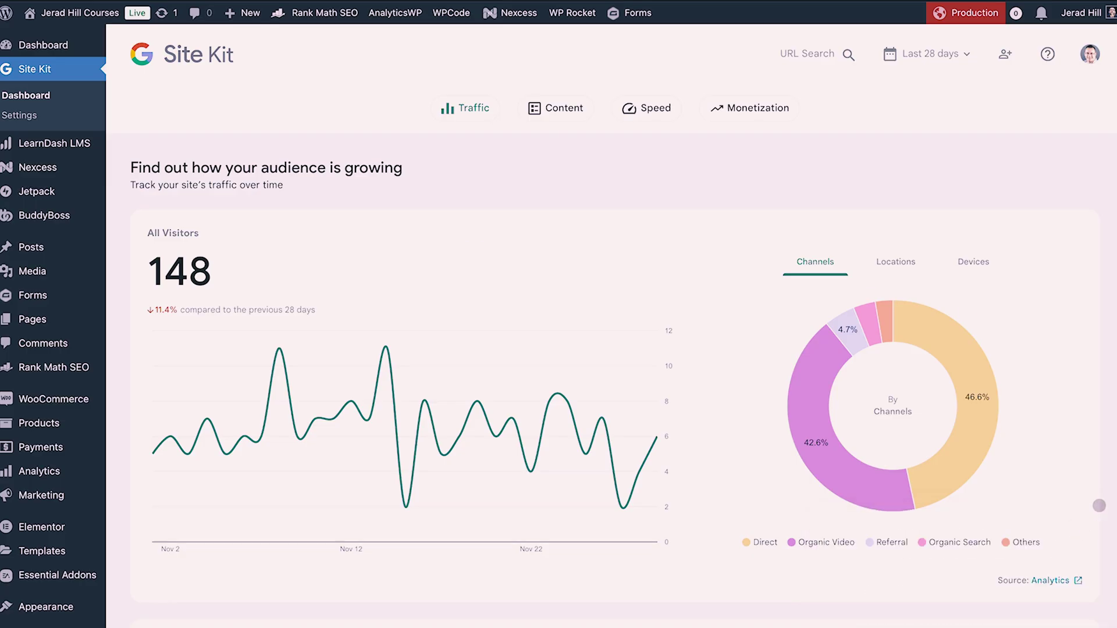
pyautogui.scroll(-8, 1099, 506)
pyautogui.scroll(-10, 1099, 505)
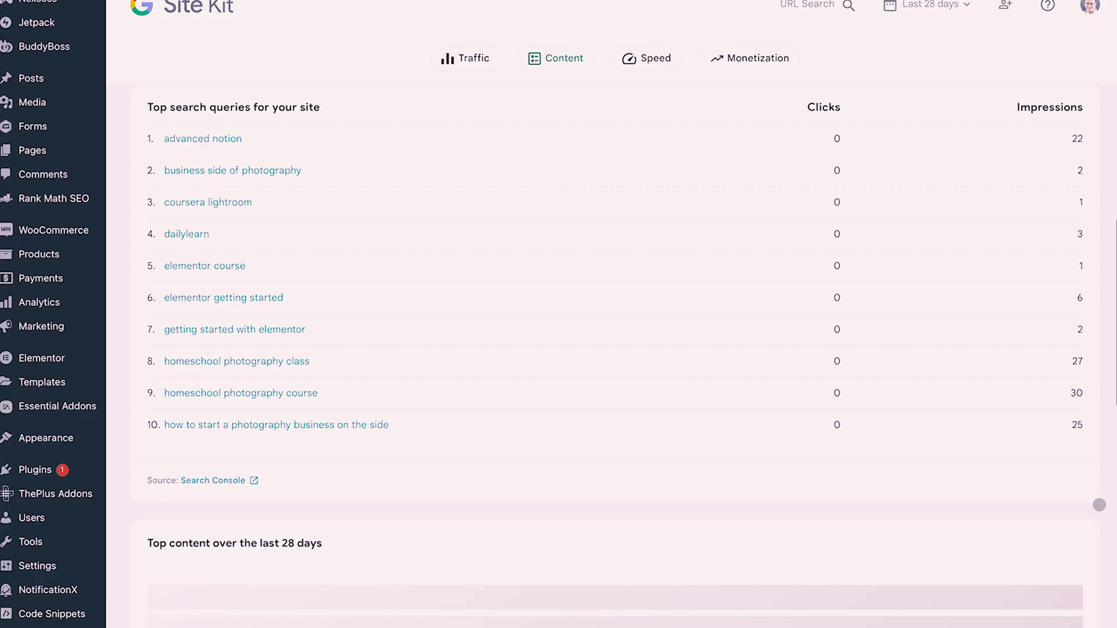
pyautogui.scroll(2, 1099, 504)
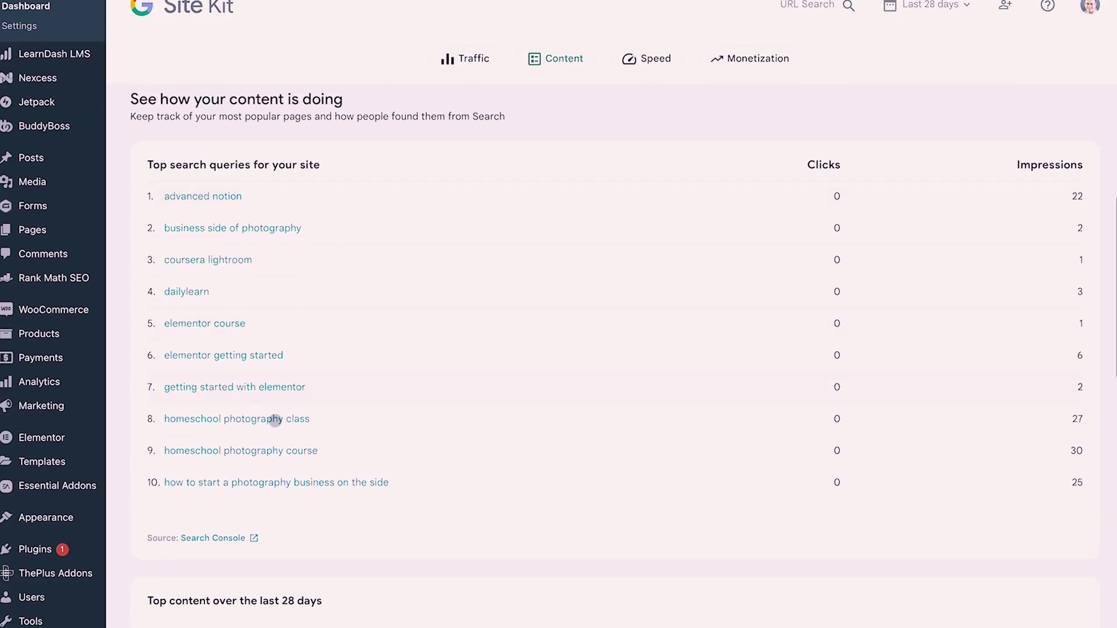
pyautogui.scroll(-7, 276, 420)
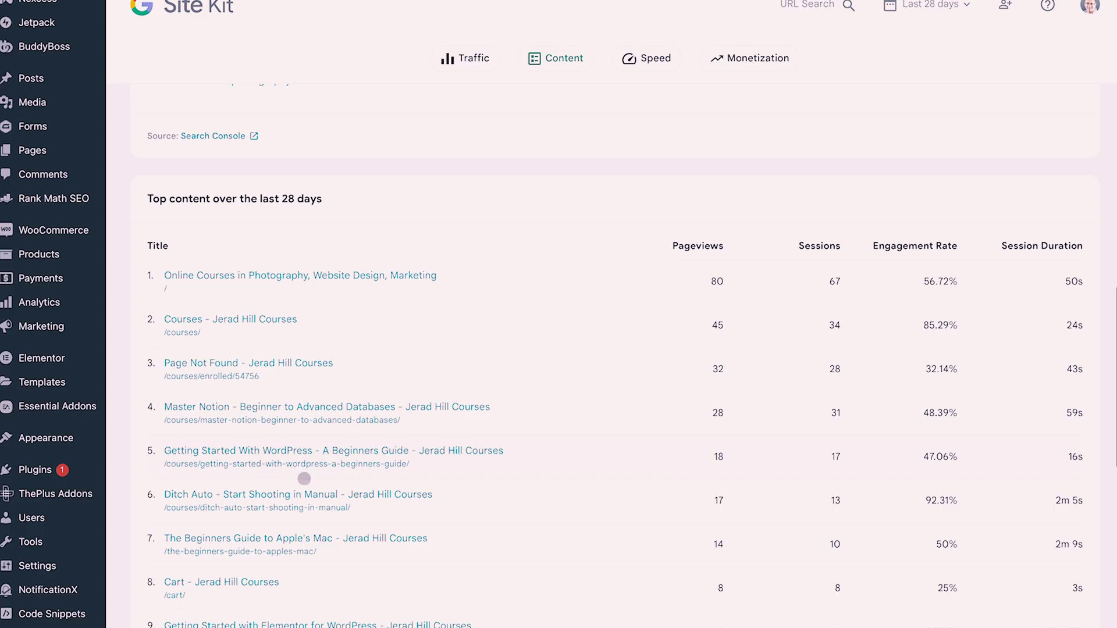
pyautogui.scroll(-4, 305, 479)
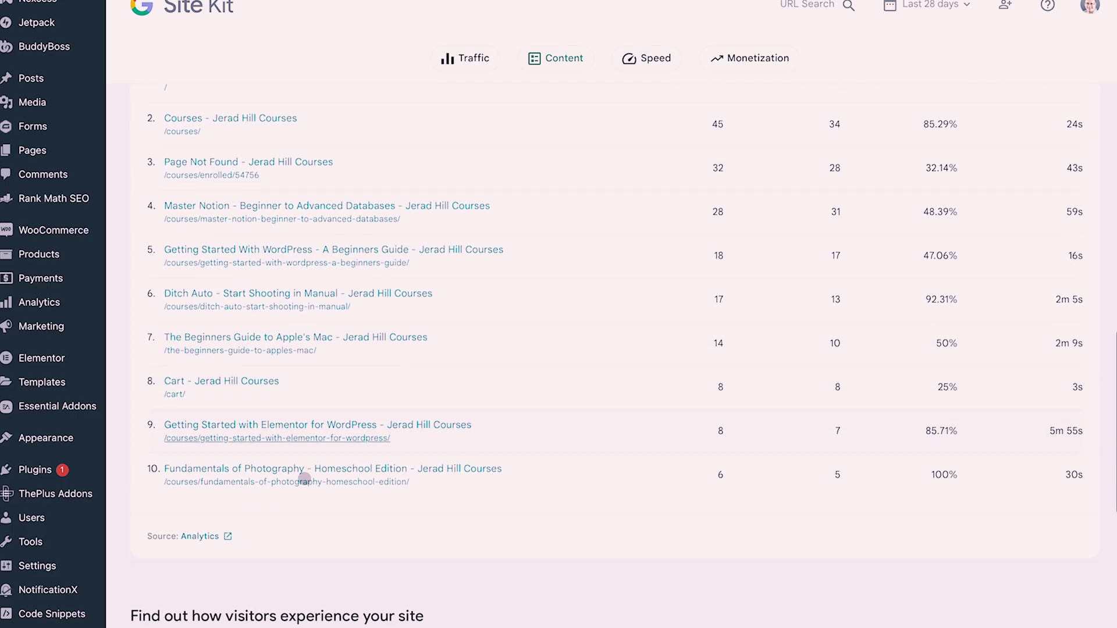
pyautogui.scroll(-4, 304, 478)
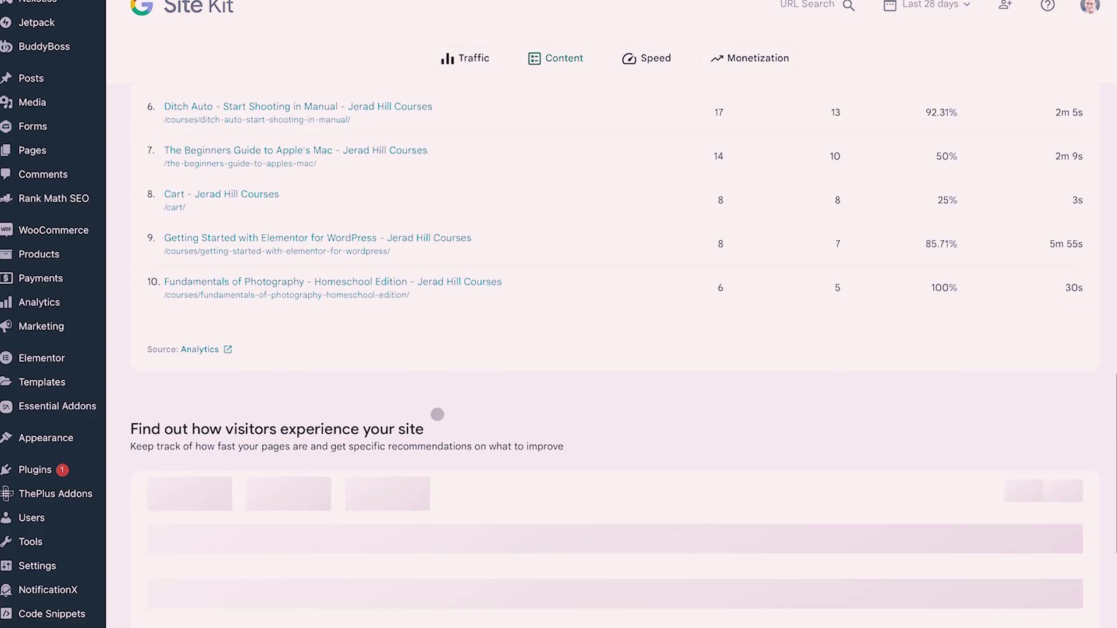
pyautogui.scroll(-7, 438, 414)
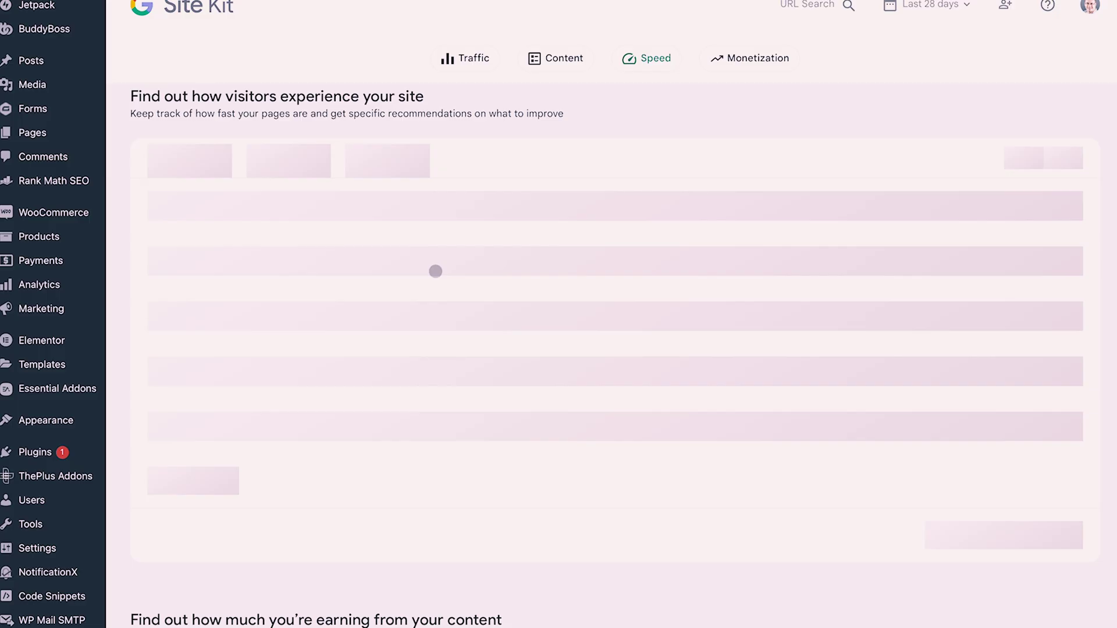
pyautogui.scroll(10, 436, 272)
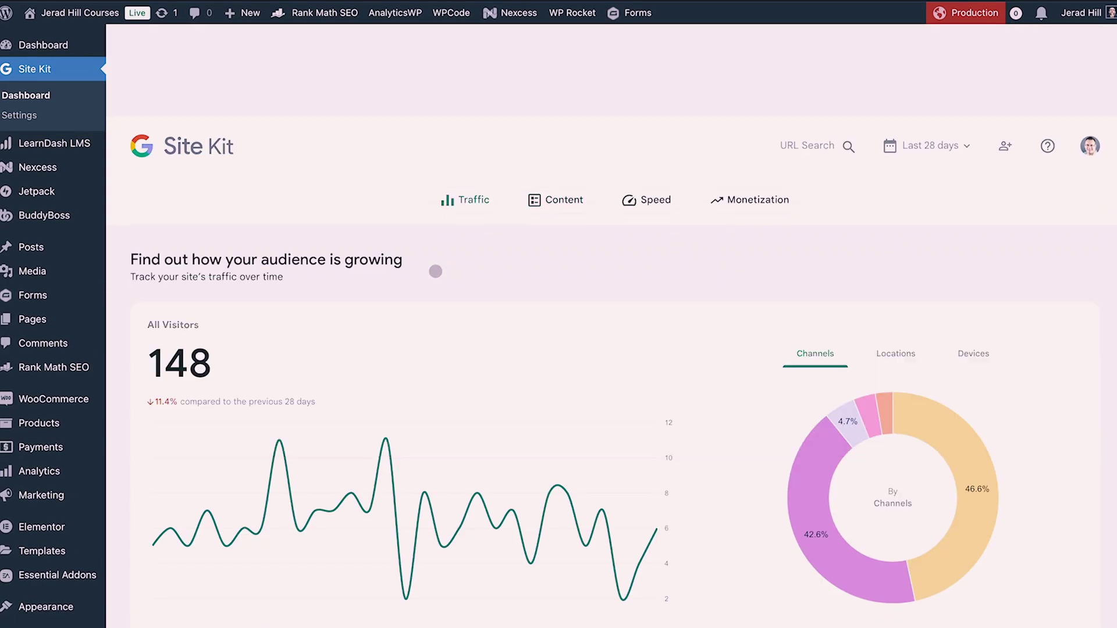
pyautogui.scroll(-2, 436, 271)
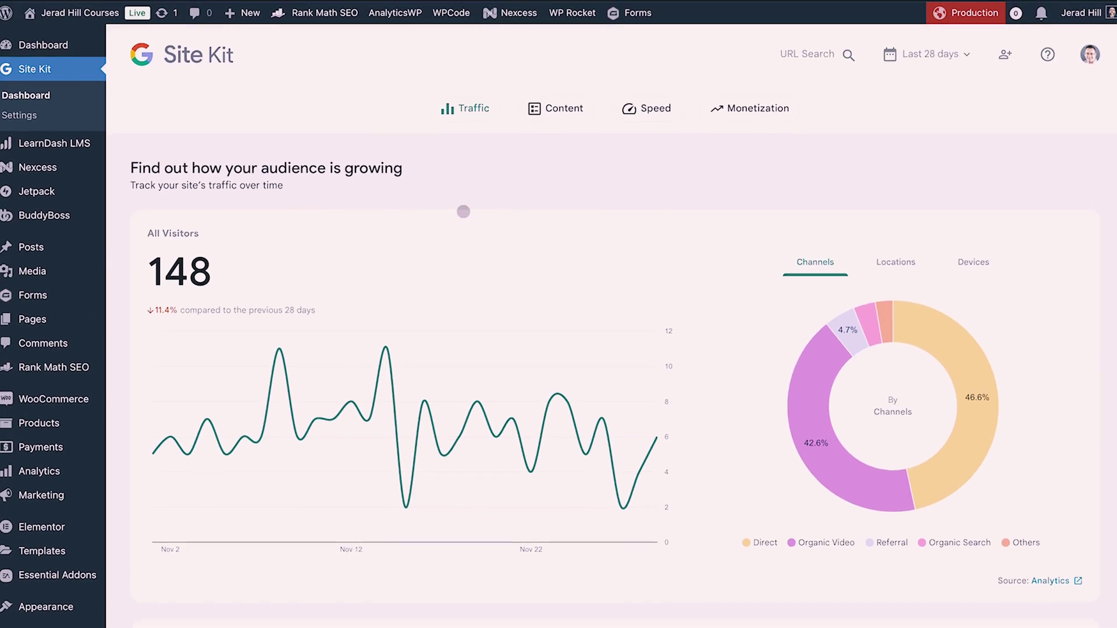